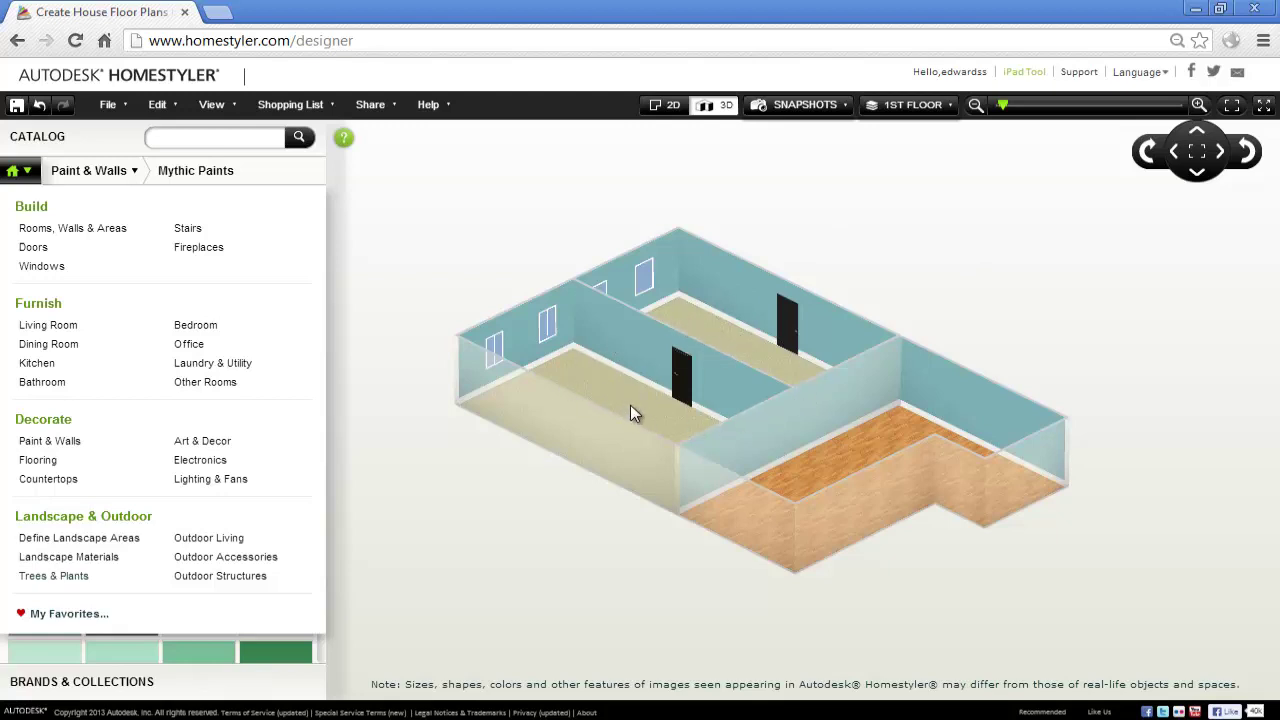
- Switch the house to the 2D floor plan and nudge the plan slightly down and right
scroll(757, 380, "up", 2)
scroll(757, 380, "down", 2)
left_click(1248, 152)
left_click(1145, 152)
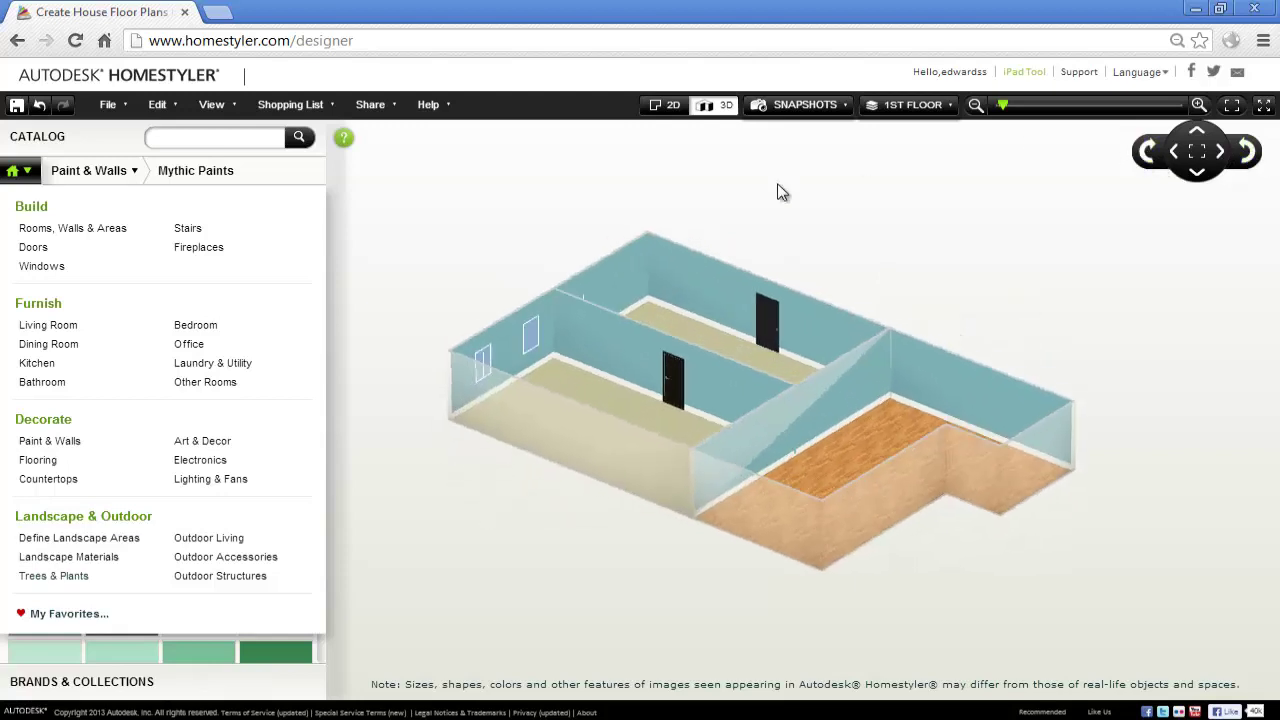
left_click(662, 105)
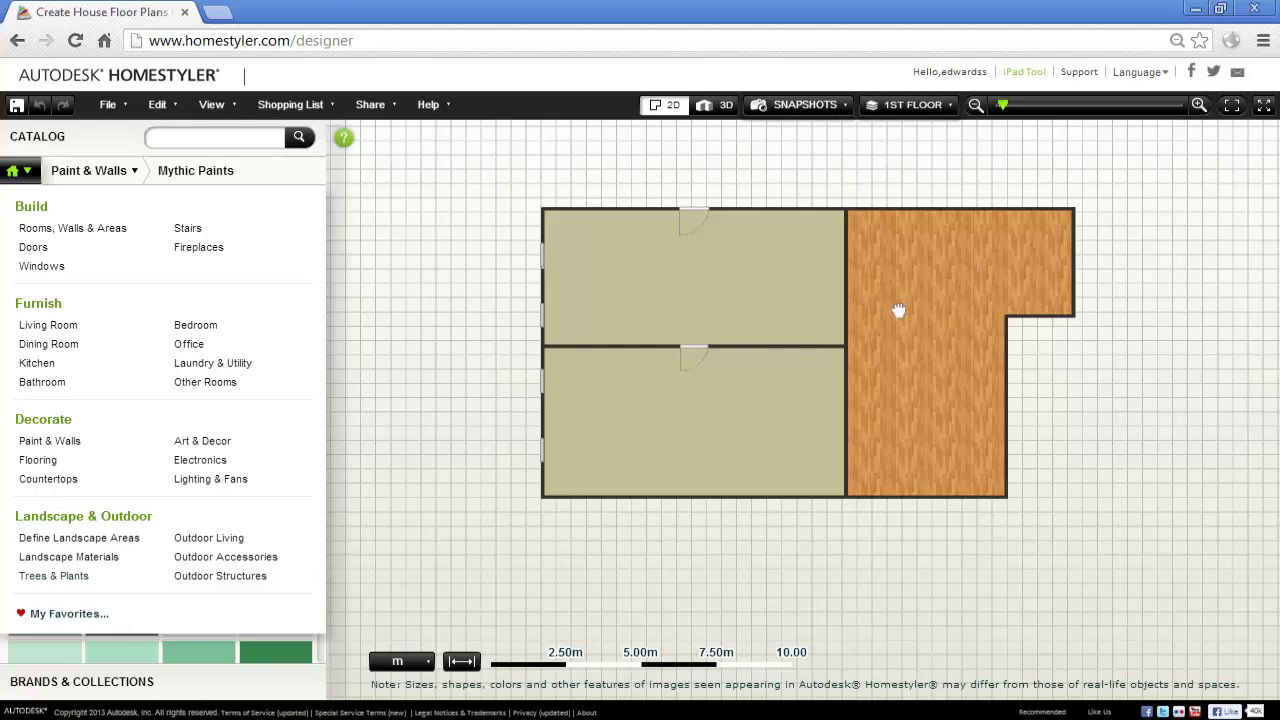
left_click_drag(898, 310, 912, 360)
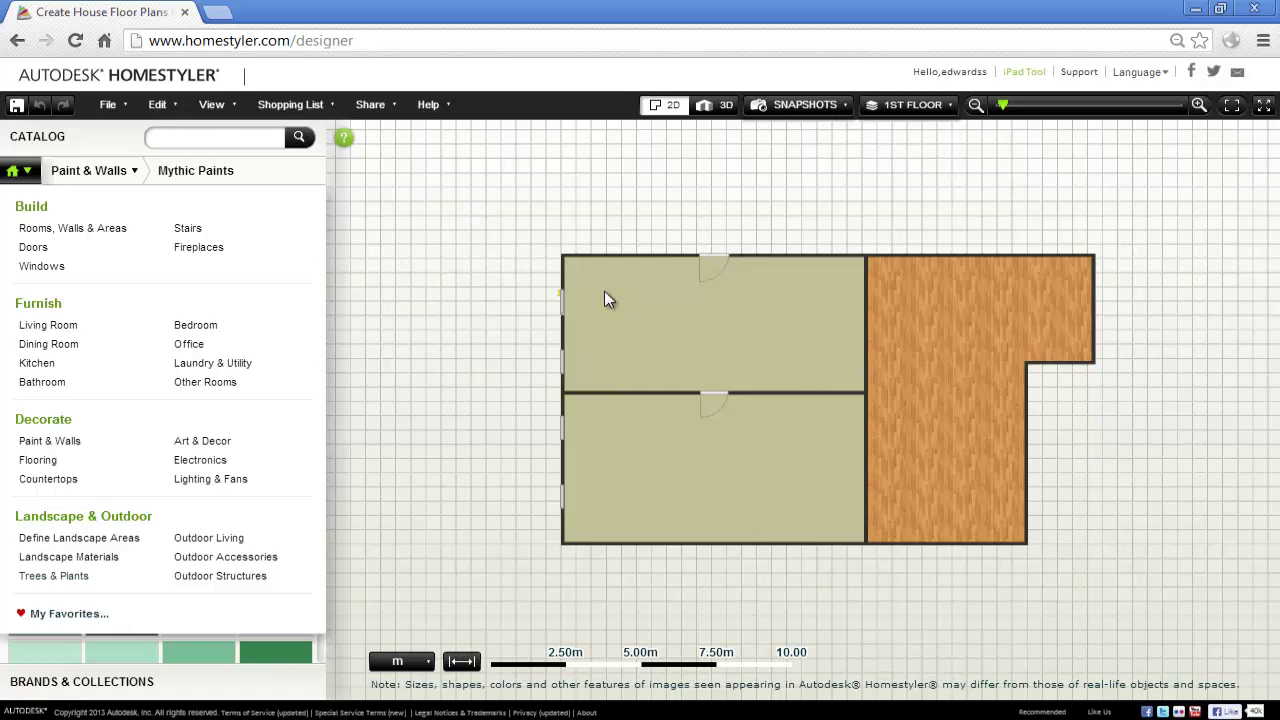
- Browse the sofa catalog under the Living Room categories
left_click(55, 333)
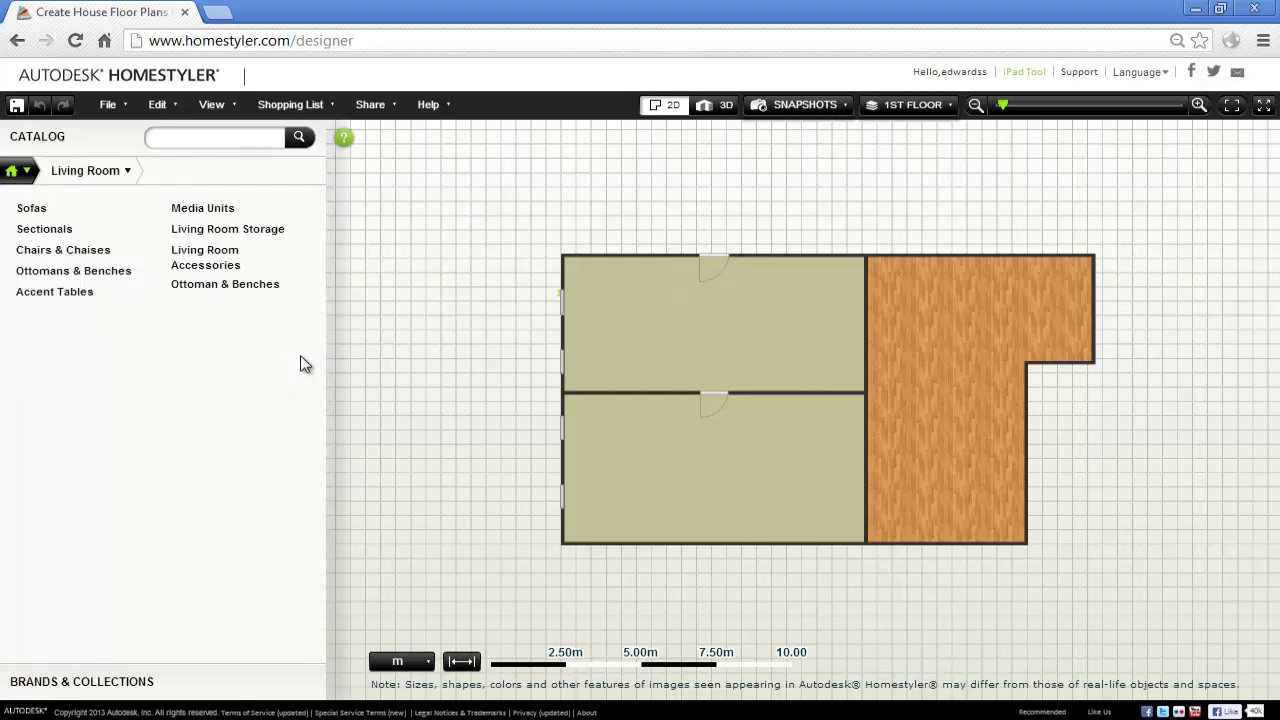
left_click(12, 175)
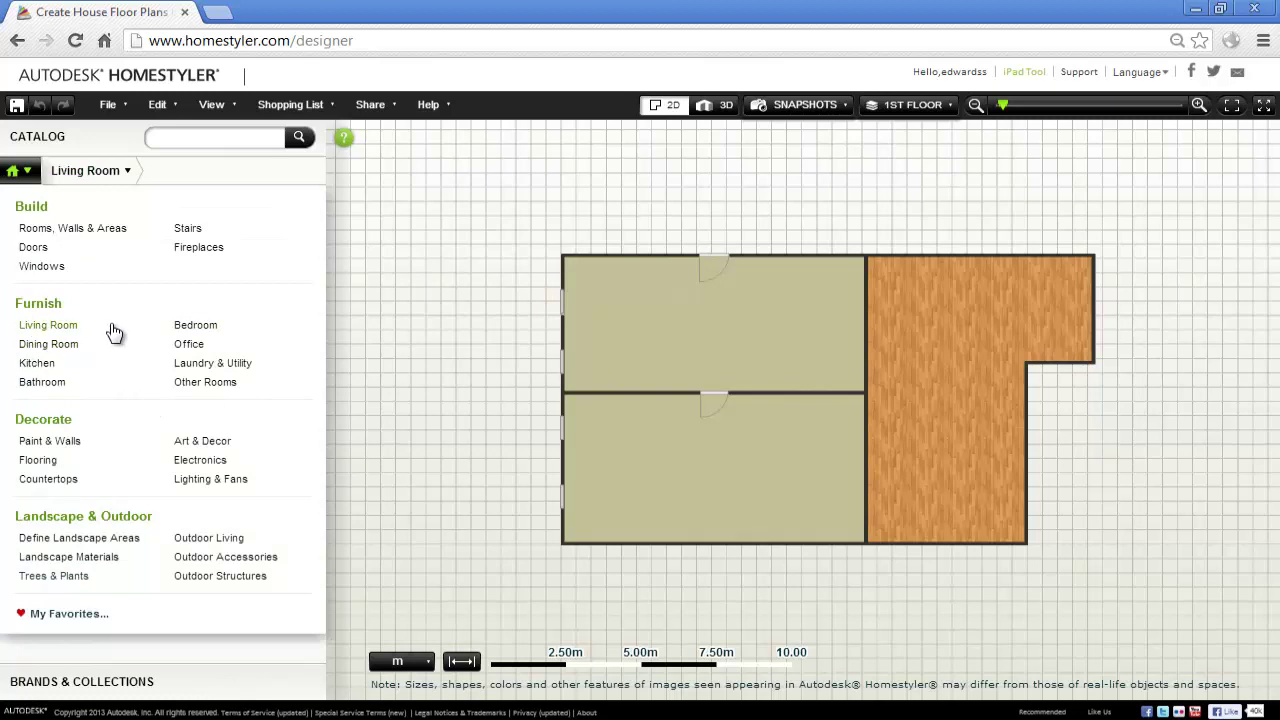
left_click(55, 333)
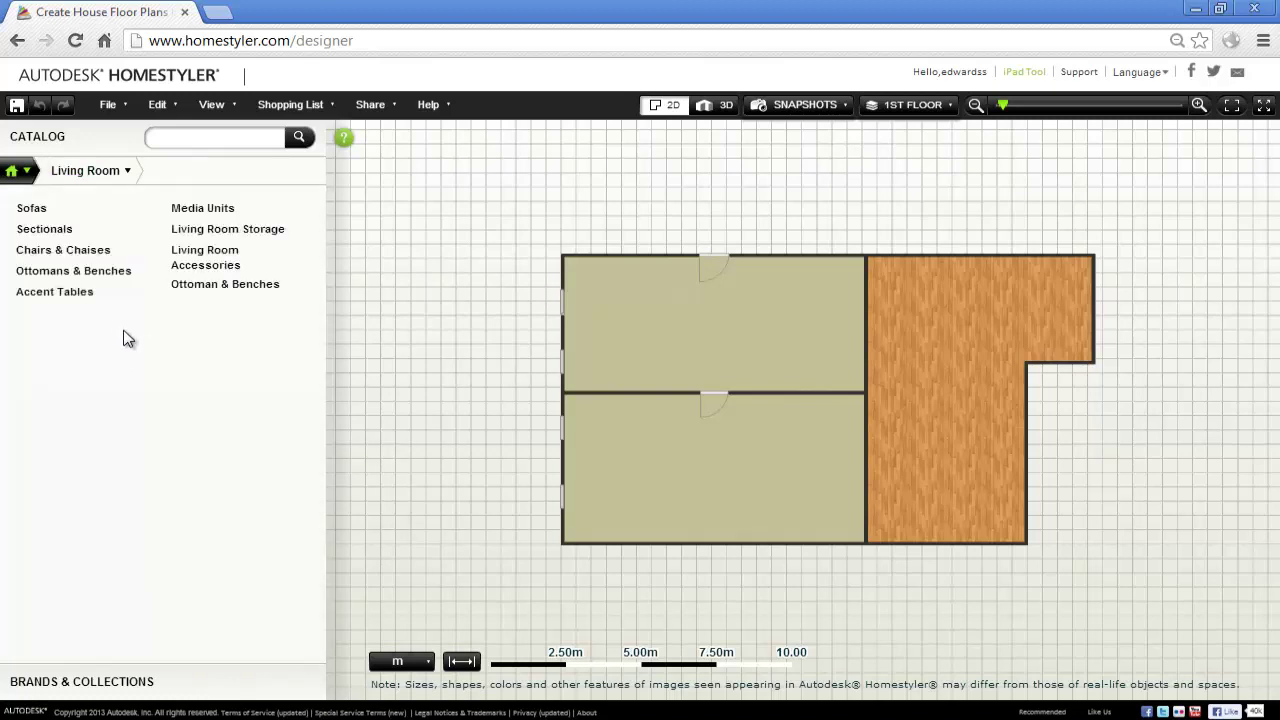
left_click(31, 208)
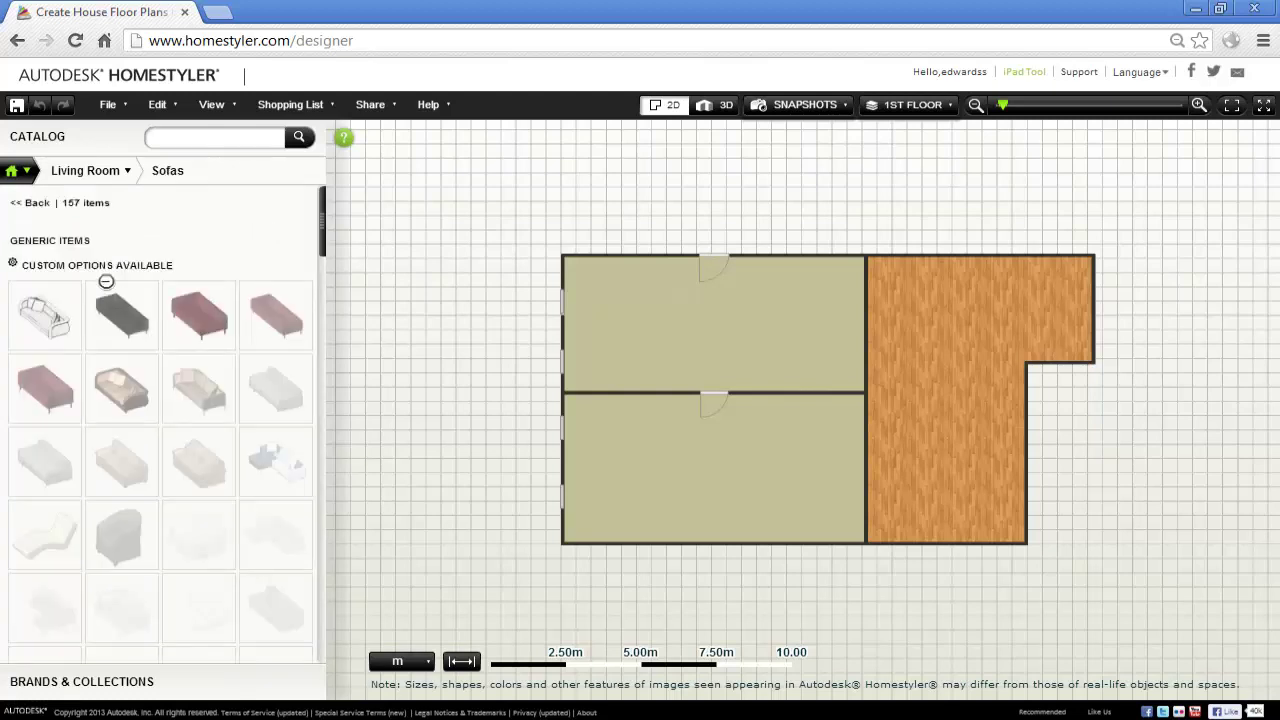
mouse_move(166, 399)
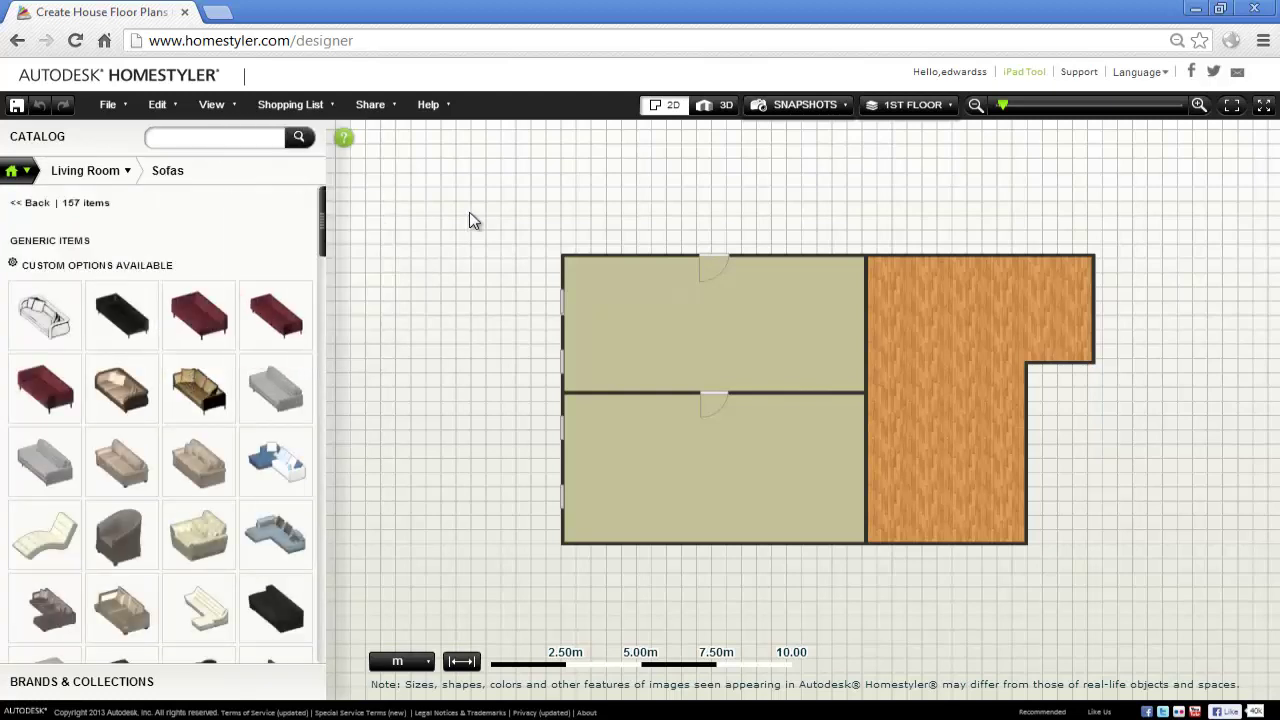
left_click_drag(325, 222, 318, 195)
- Place the Modern Living Room Sofa from Sectionals along the upper-left room's top wall
left_click(75, 171)
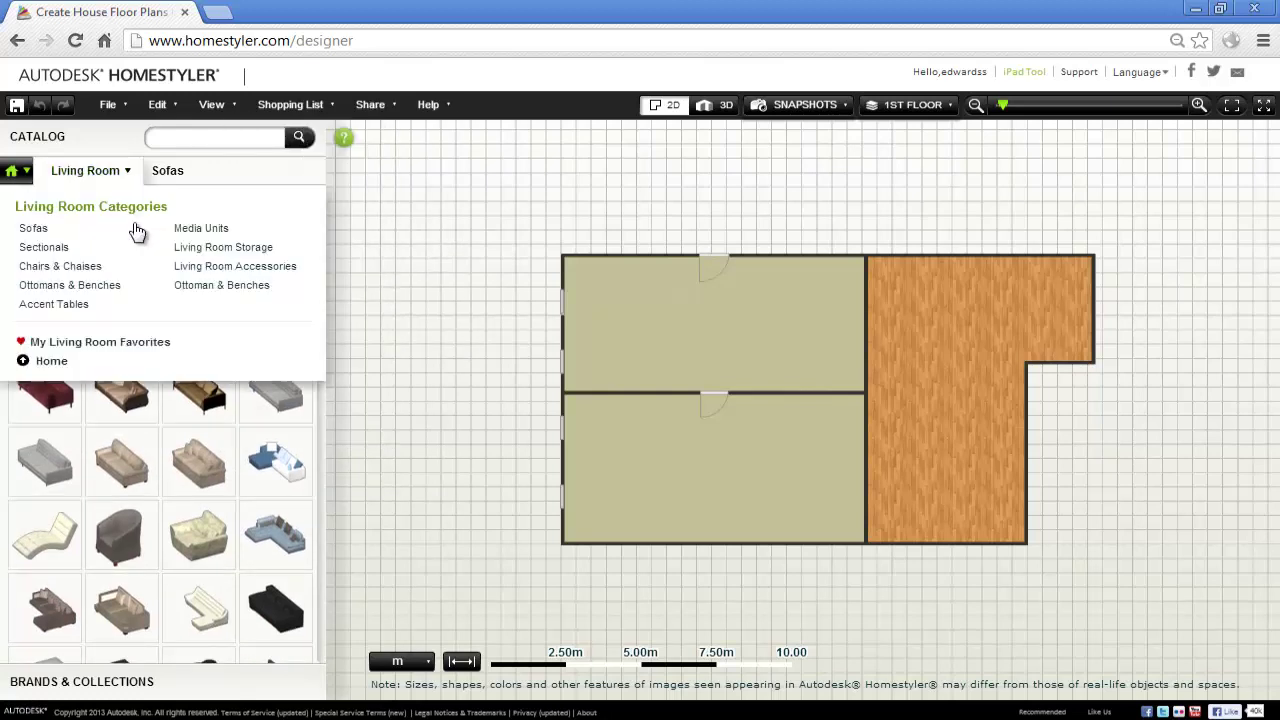
left_click(44, 247)
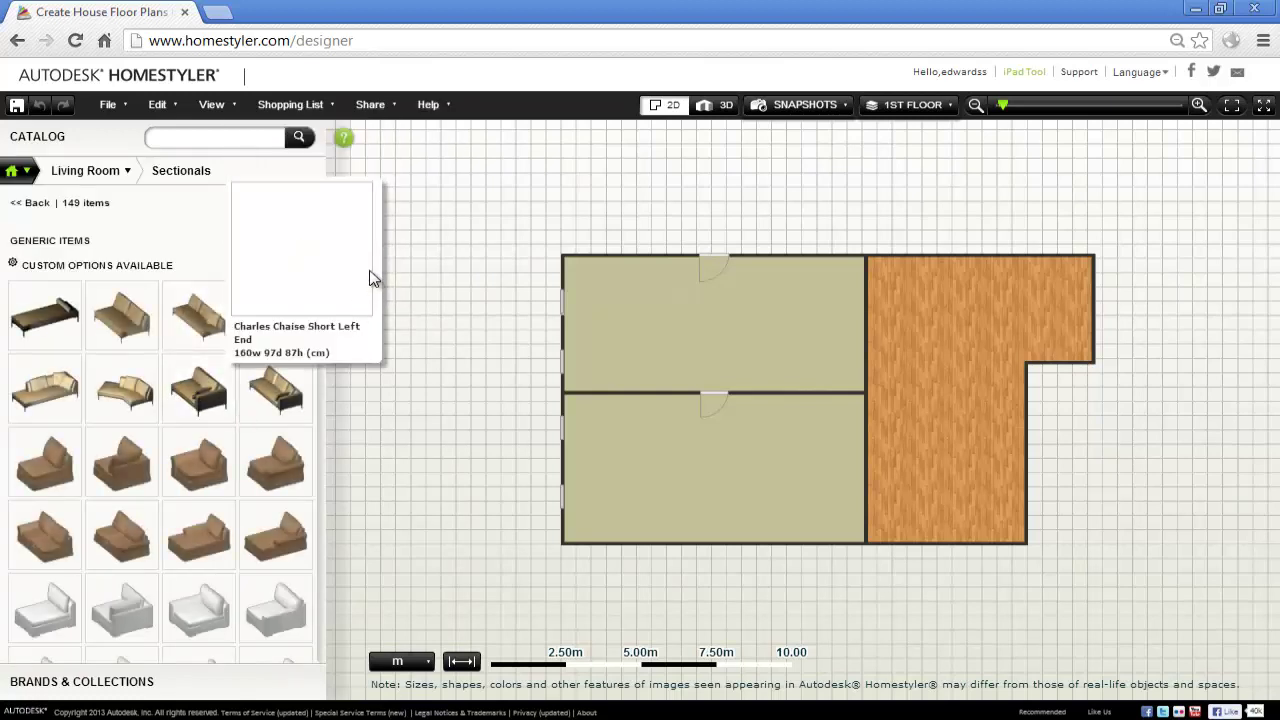
left_click_drag(320, 221, 322, 376)
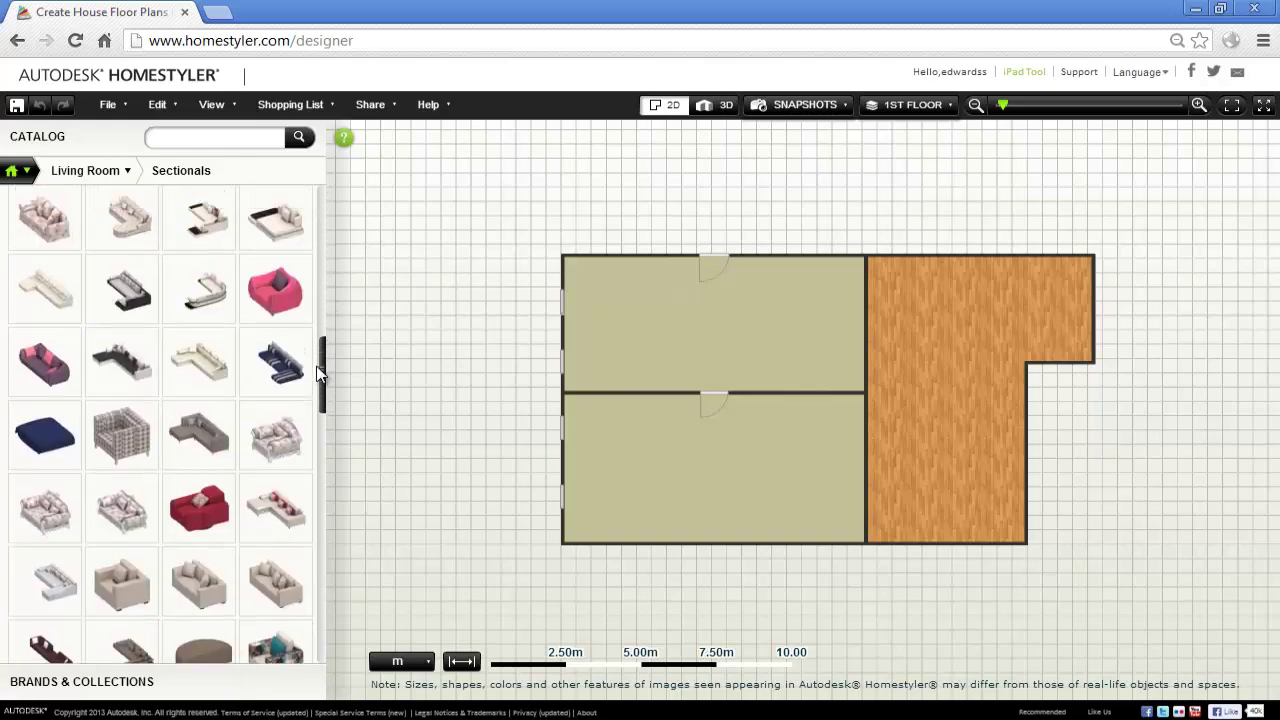
mouse_move(60, 304)
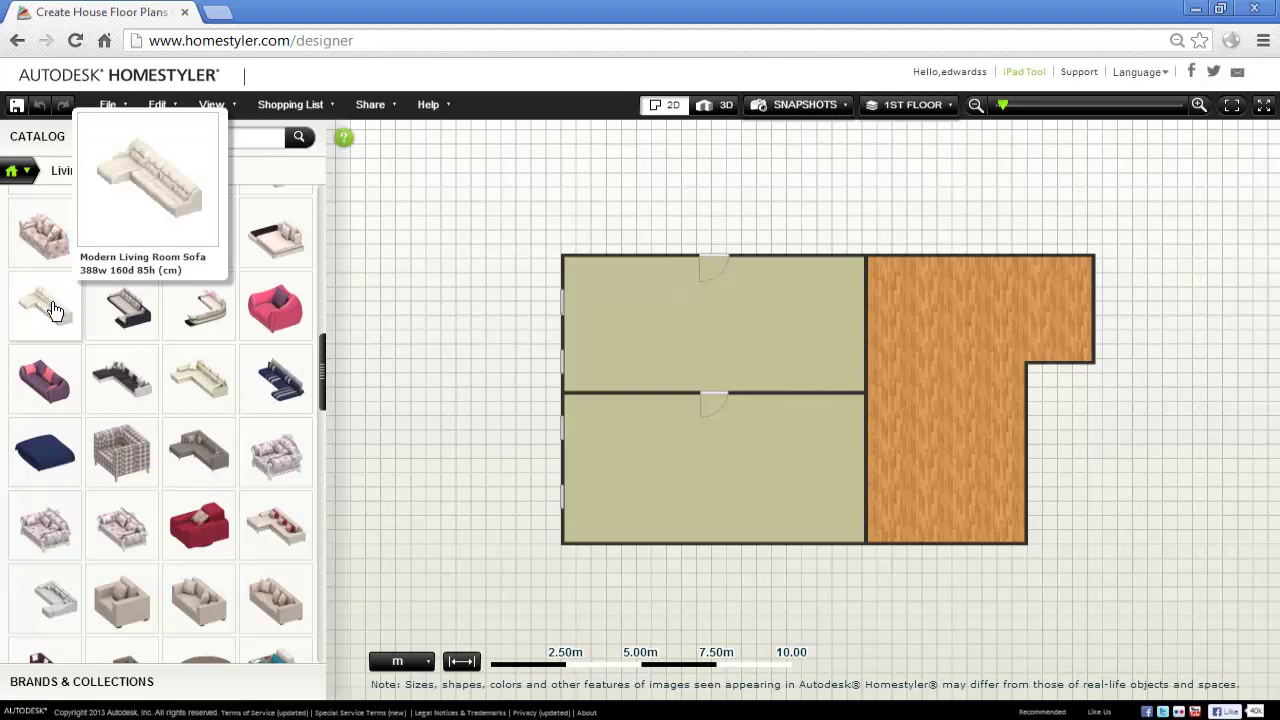
left_click_drag(55, 310, 576, 272)
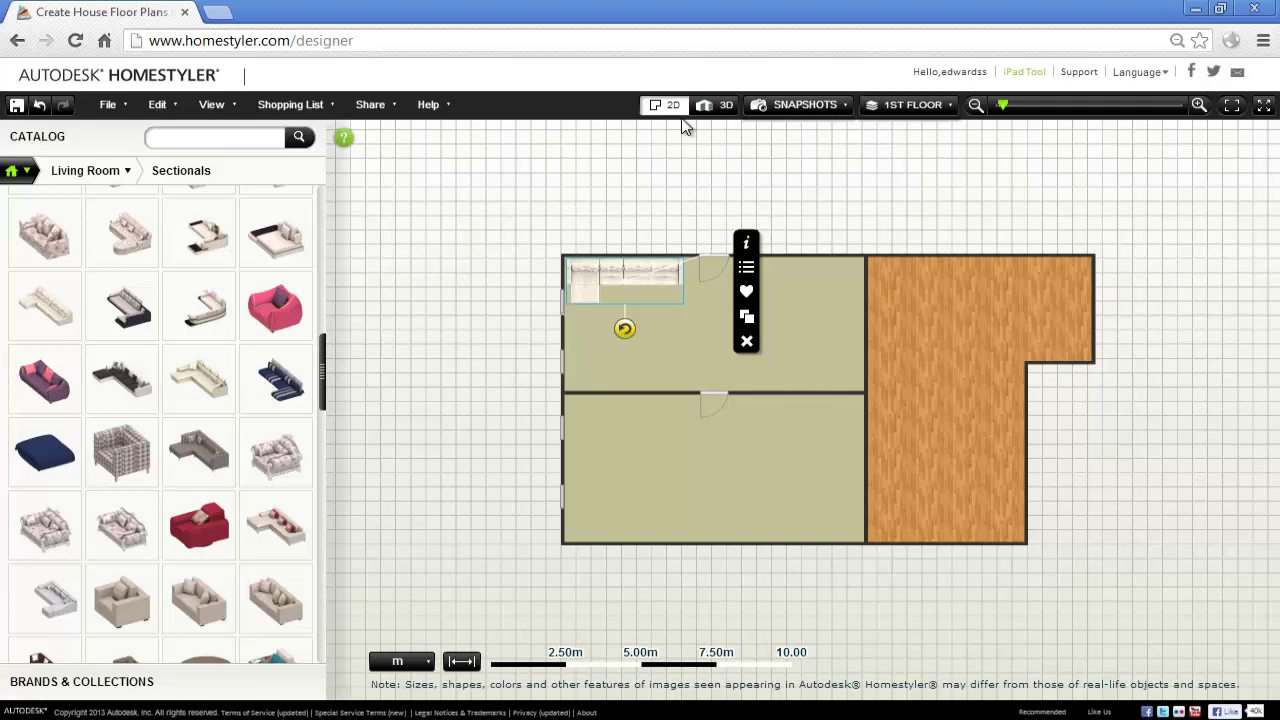
- Show the house in 3D, rotating it to a front view and back to an angle
left_click(715, 106)
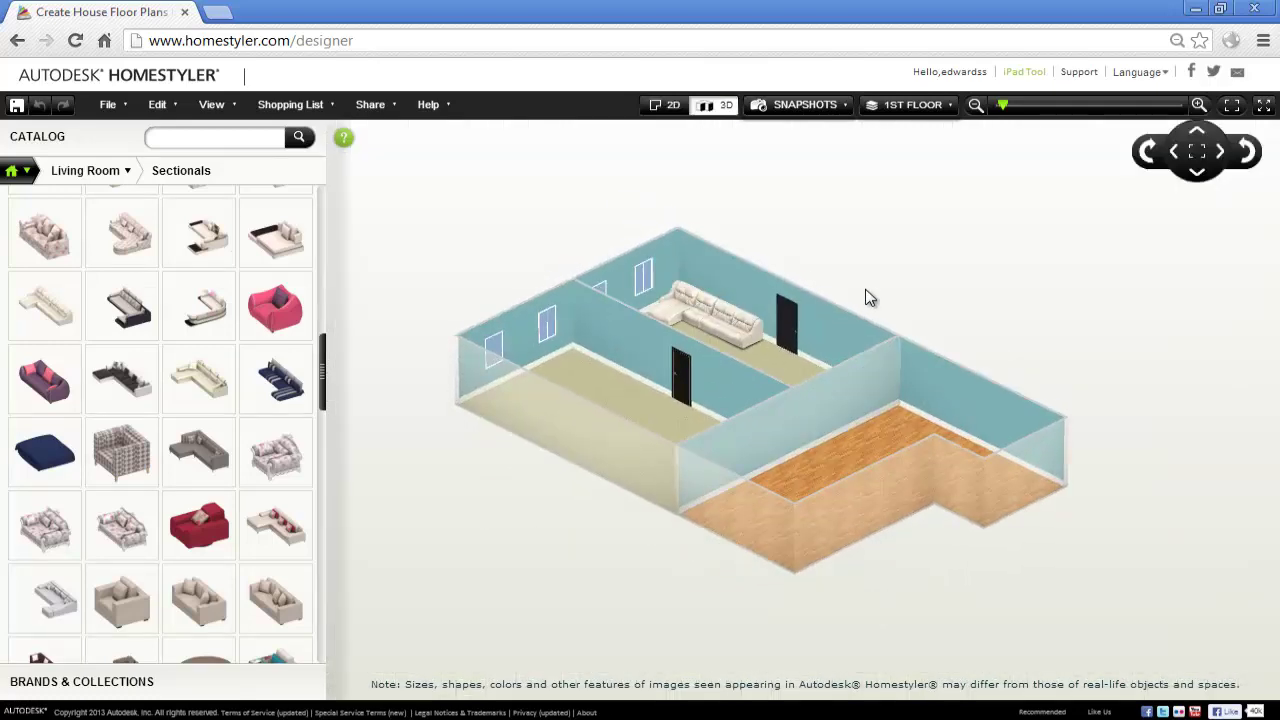
scroll(749, 314, "up", 3)
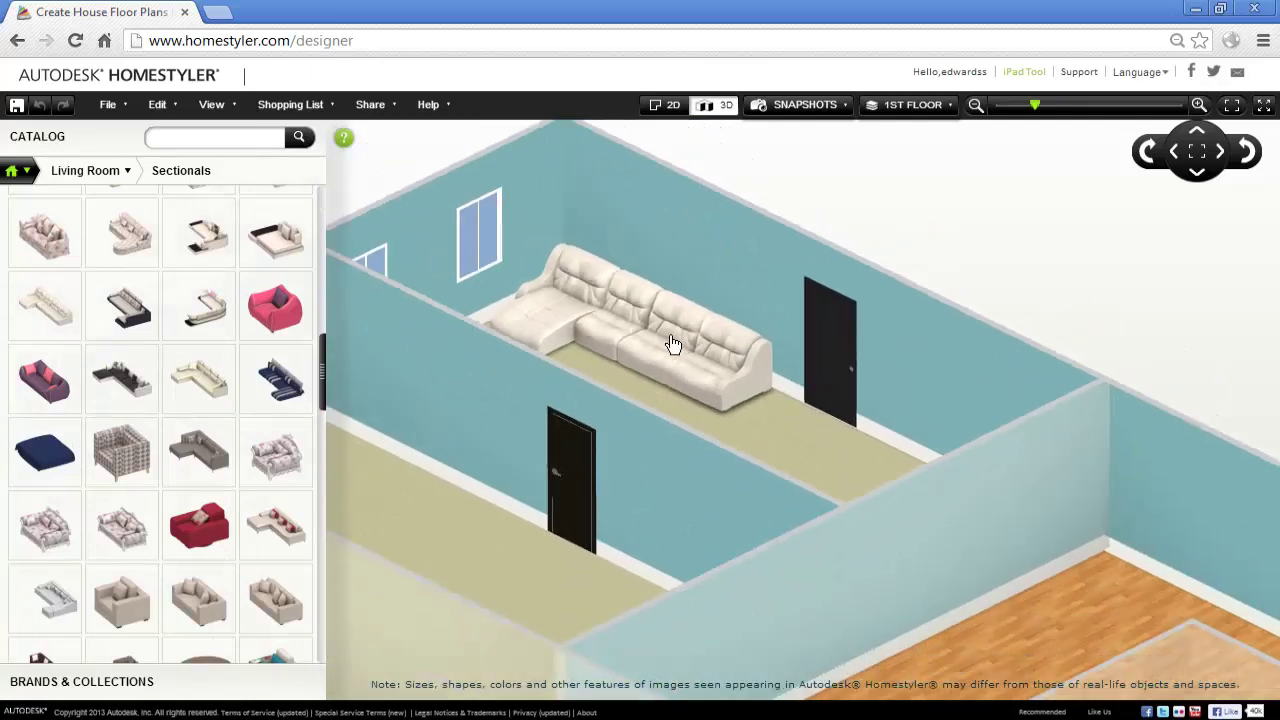
scroll(1009, 214, "down", 3)
left_click(1258, 160)
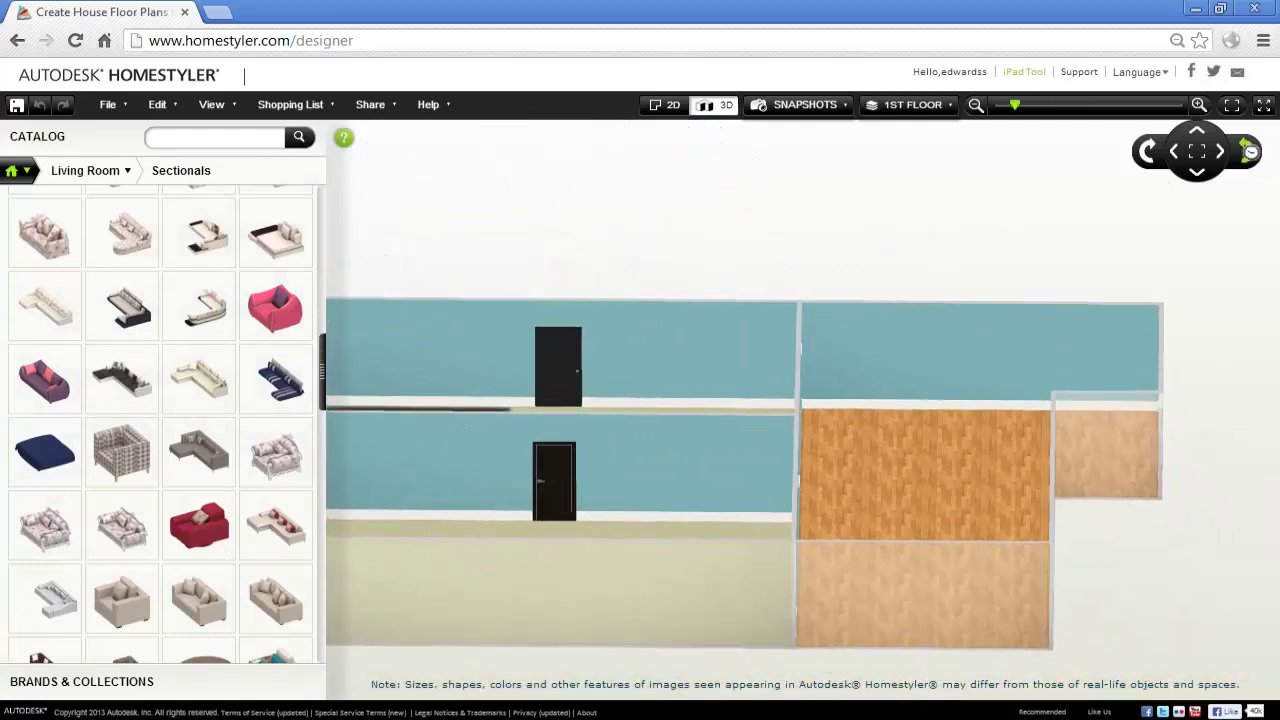
left_click(1255, 160)
left_click(1255, 160)
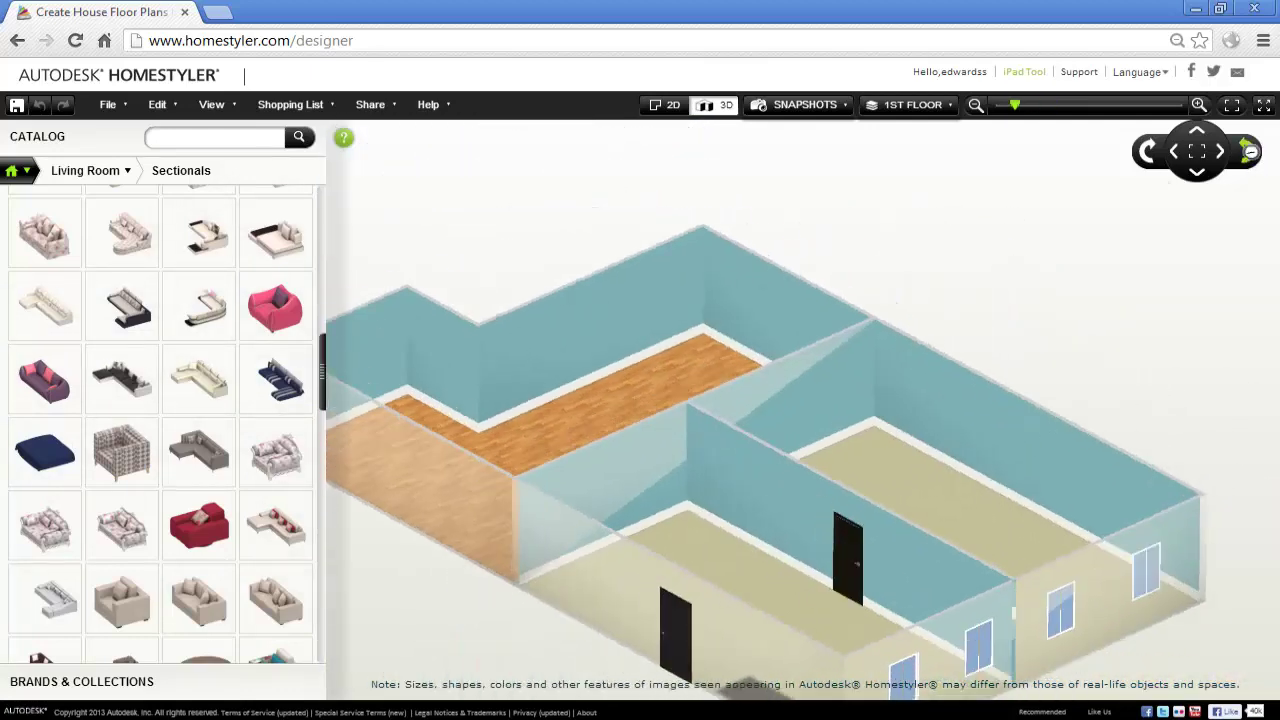
left_click(1254, 158)
left_click(1252, 155)
left_click(1250, 152)
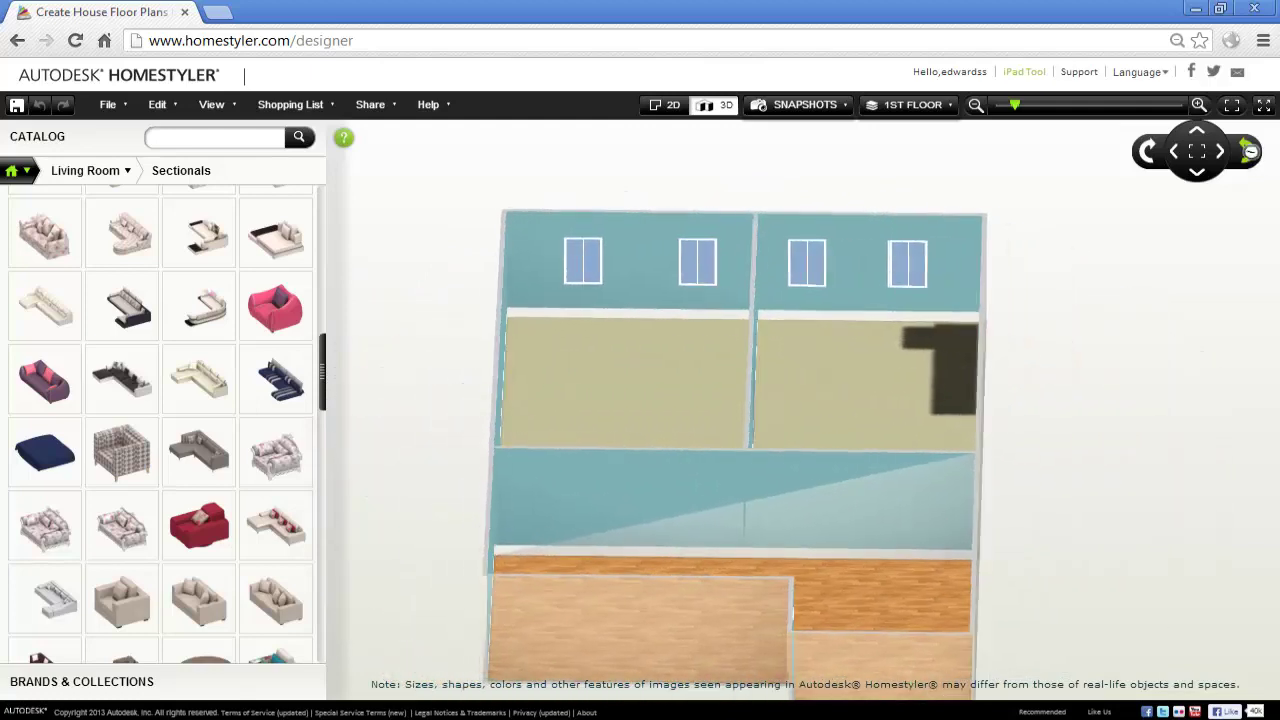
left_click(1143, 160)
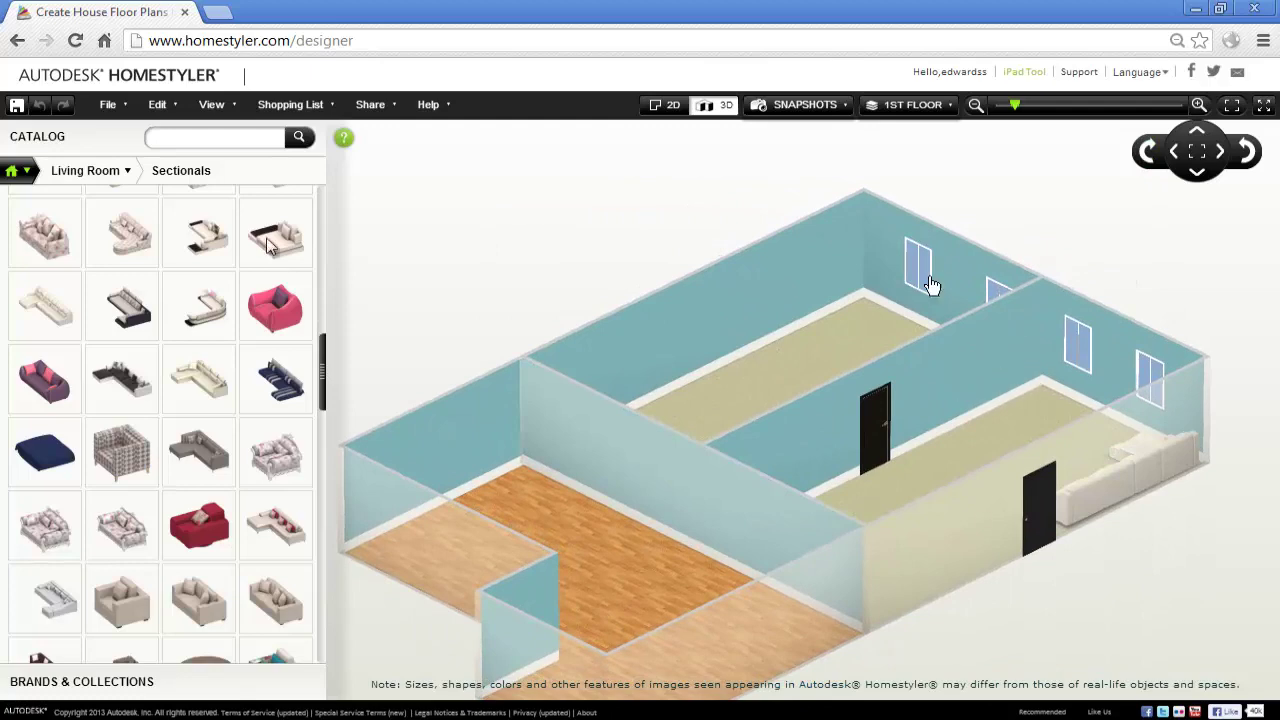
- Place the Concise Modern TV Unit from Media Units near the upper-left room's bottom wall
left_click(20, 171)
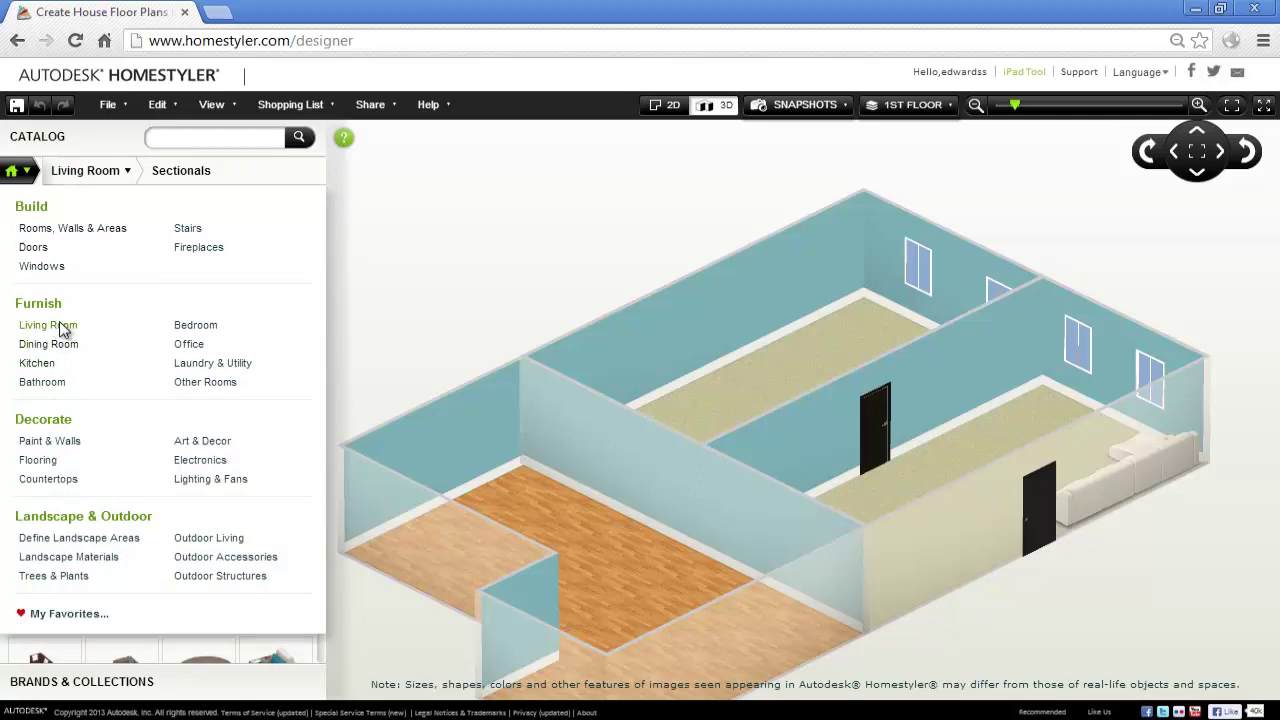
left_click(48, 326)
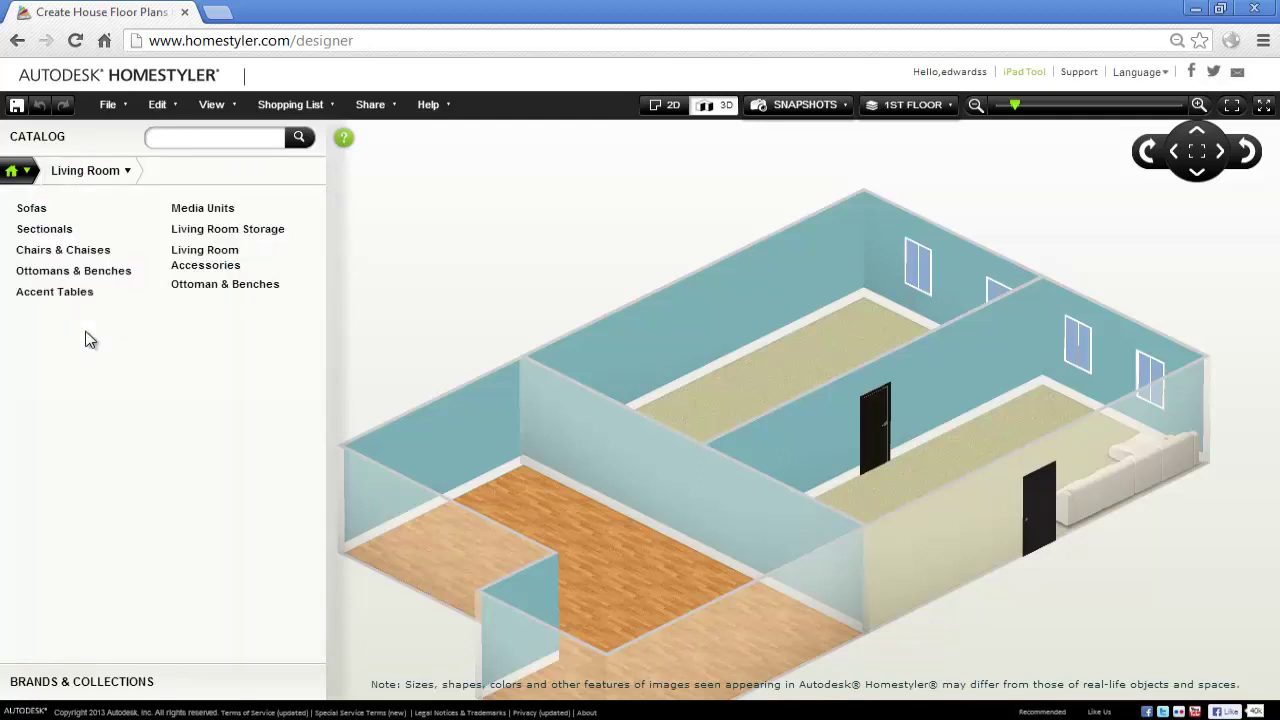
left_click(200, 210)
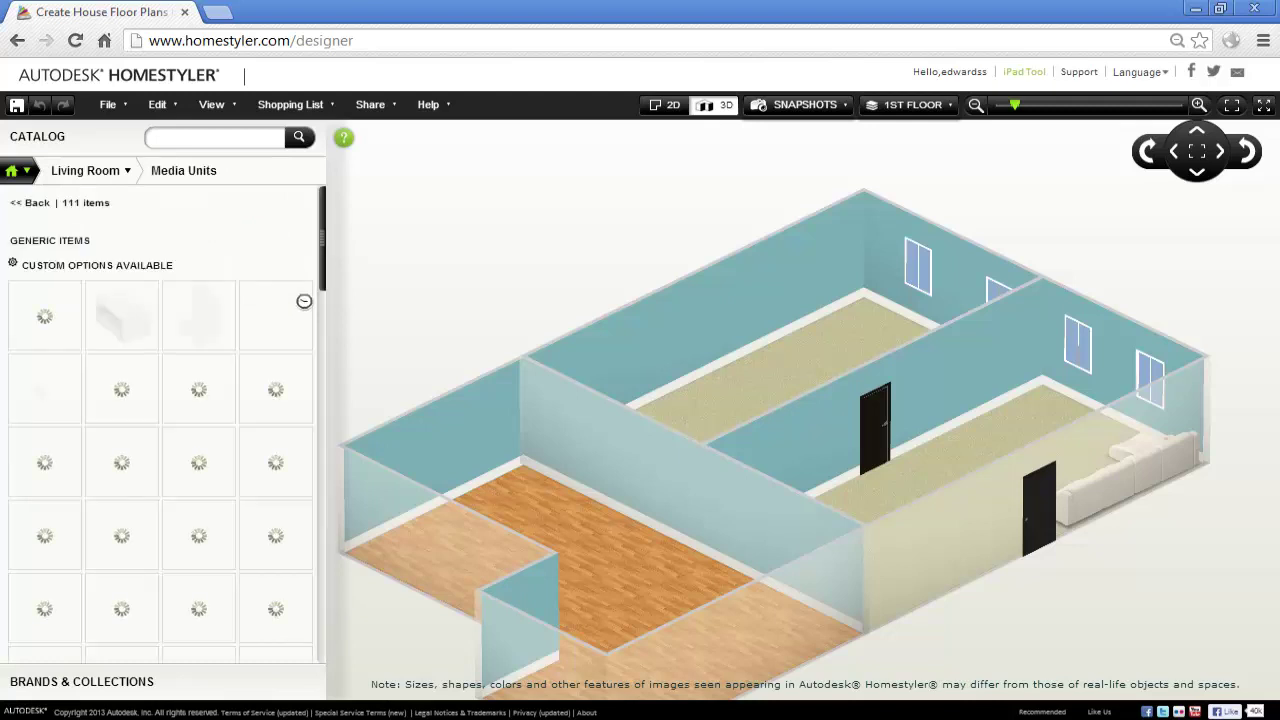
mouse_move(302, 311)
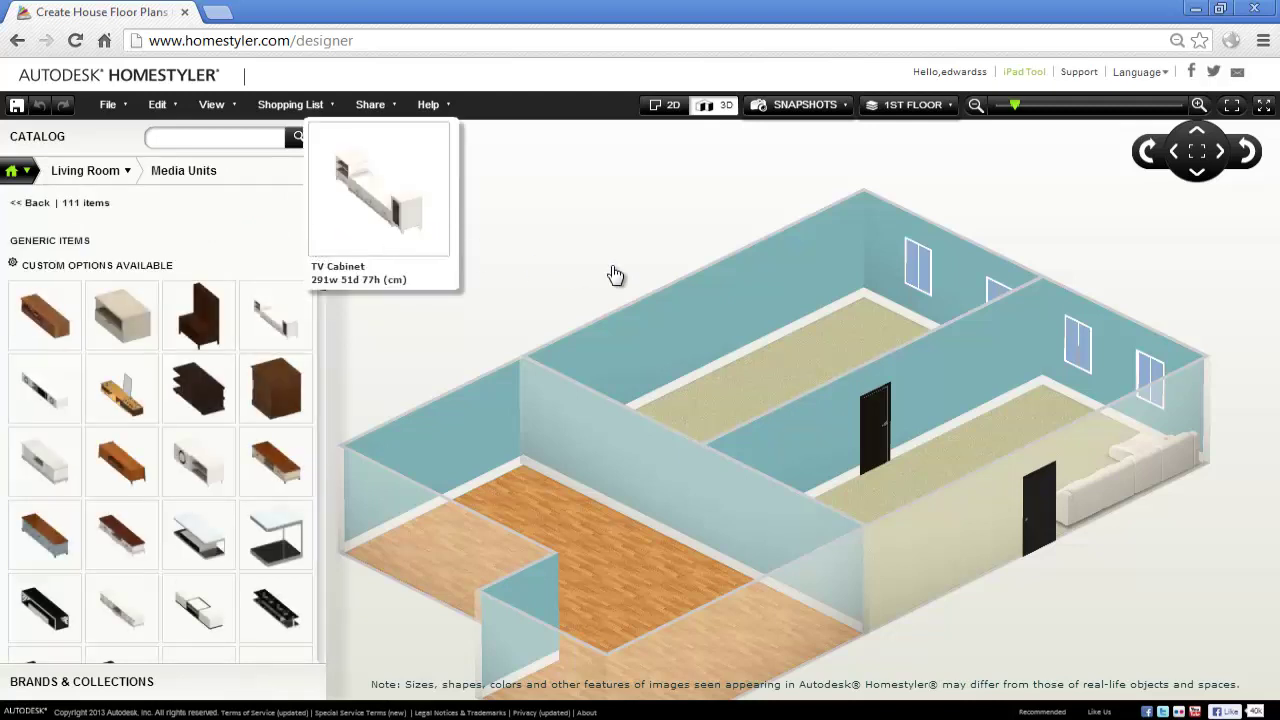
left_click_drag(322, 224, 362, 432)
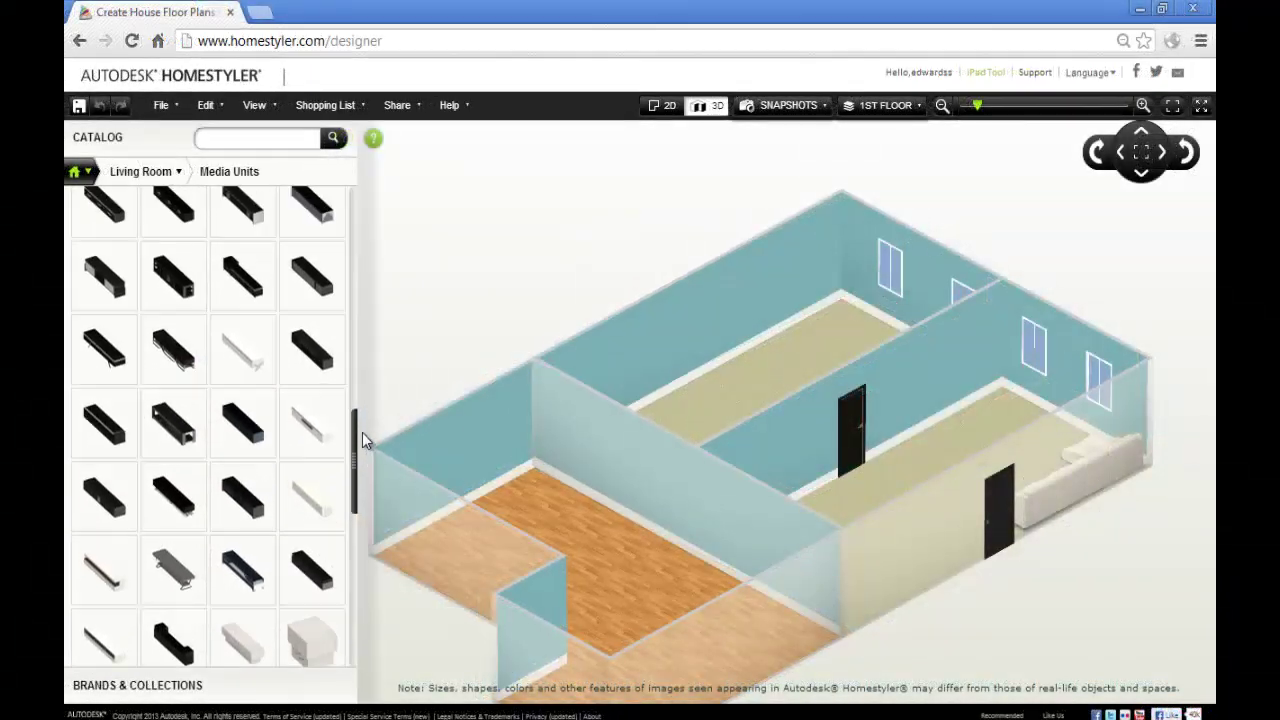
mouse_move(173, 460)
left_mouse_down()
mouse_move(533, 367)
mouse_move(244, 382)
mouse_move(181, 456)
left_mouse_up()
left_click(659, 107)
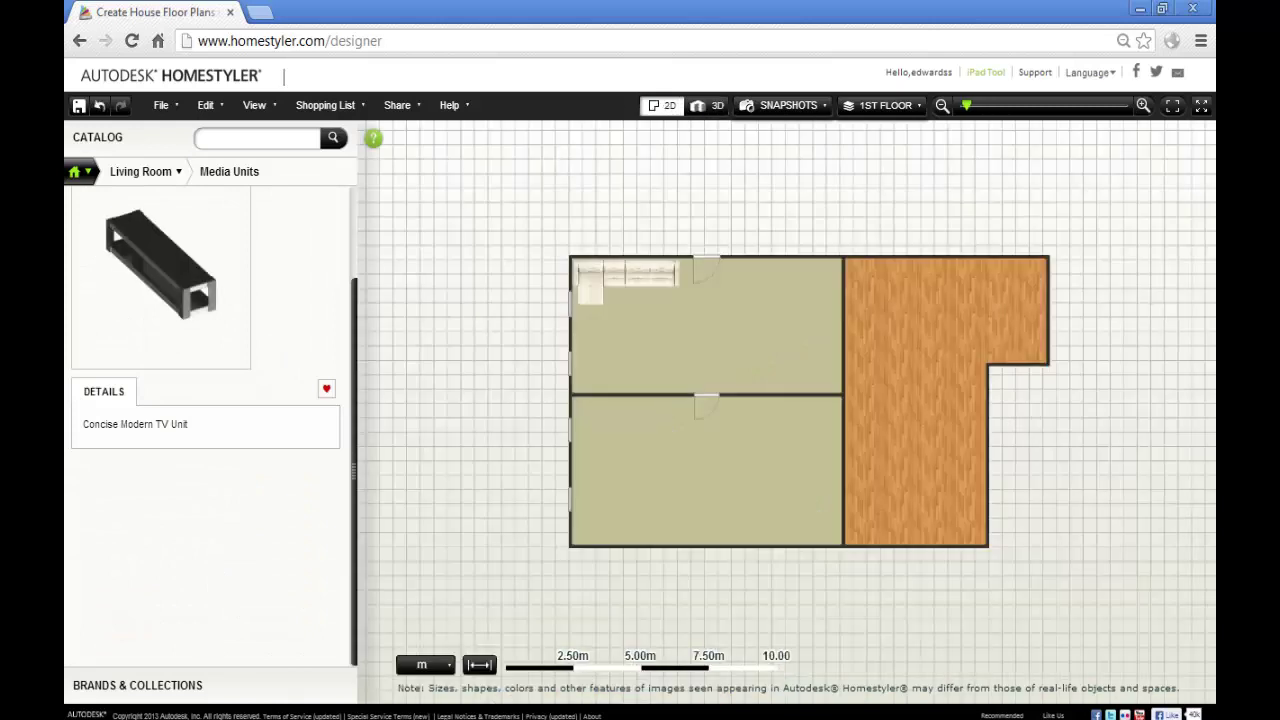
left_click_drag(152, 272, 621, 386)
- Set the 62 × 31 × 180 cm Living Room Cabinet against the left wall beside the TV unit
left_click(150, 171)
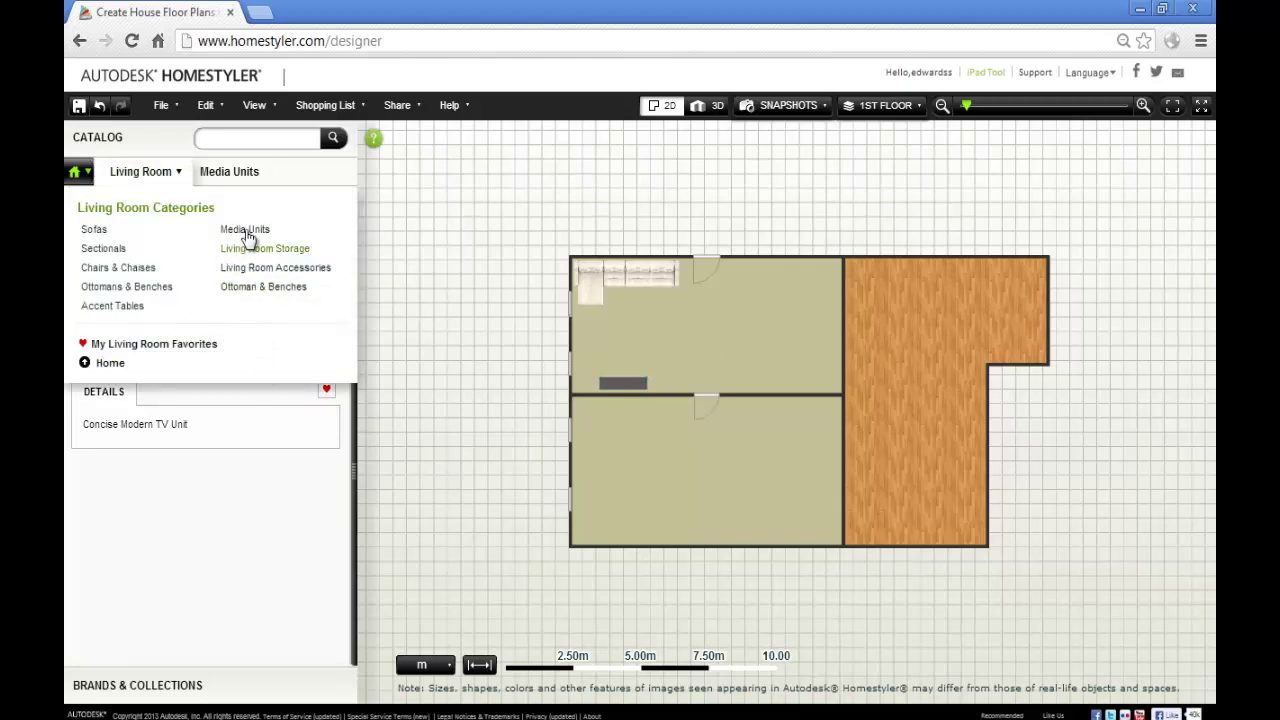
left_click(252, 250)
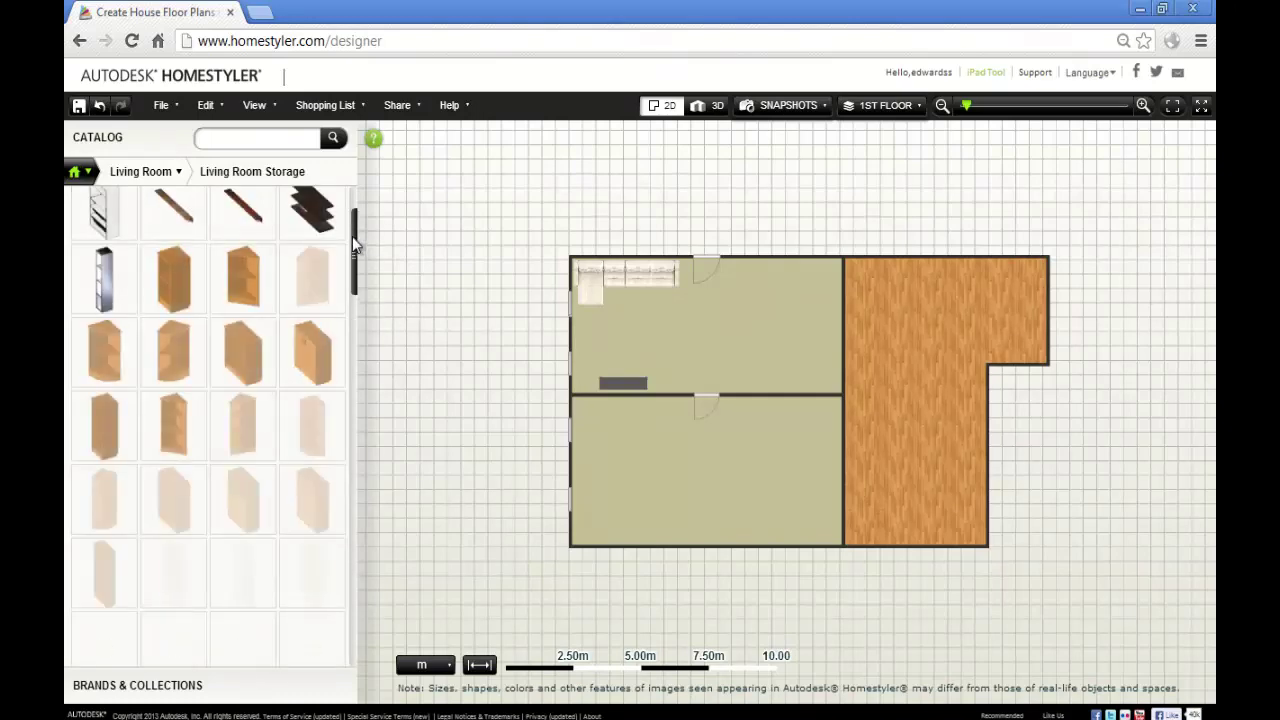
left_click_drag(358, 250, 351, 594)
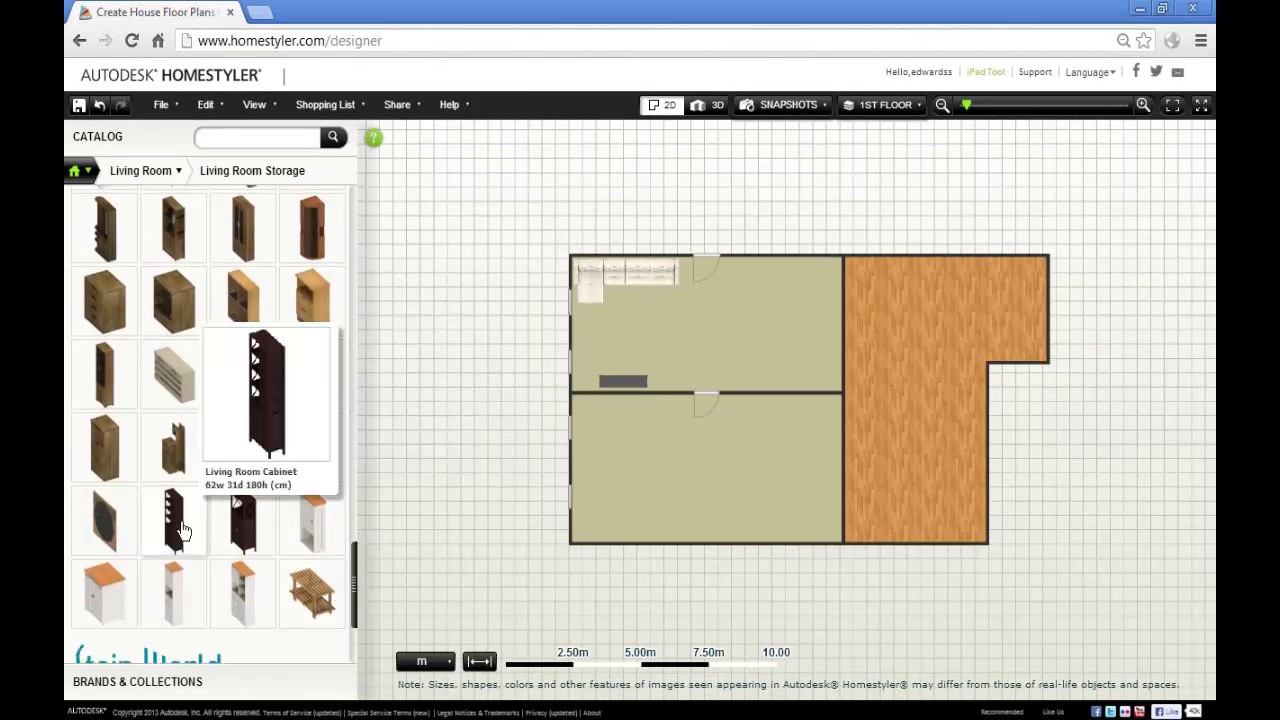
left_click_drag(175, 530, 585, 382)
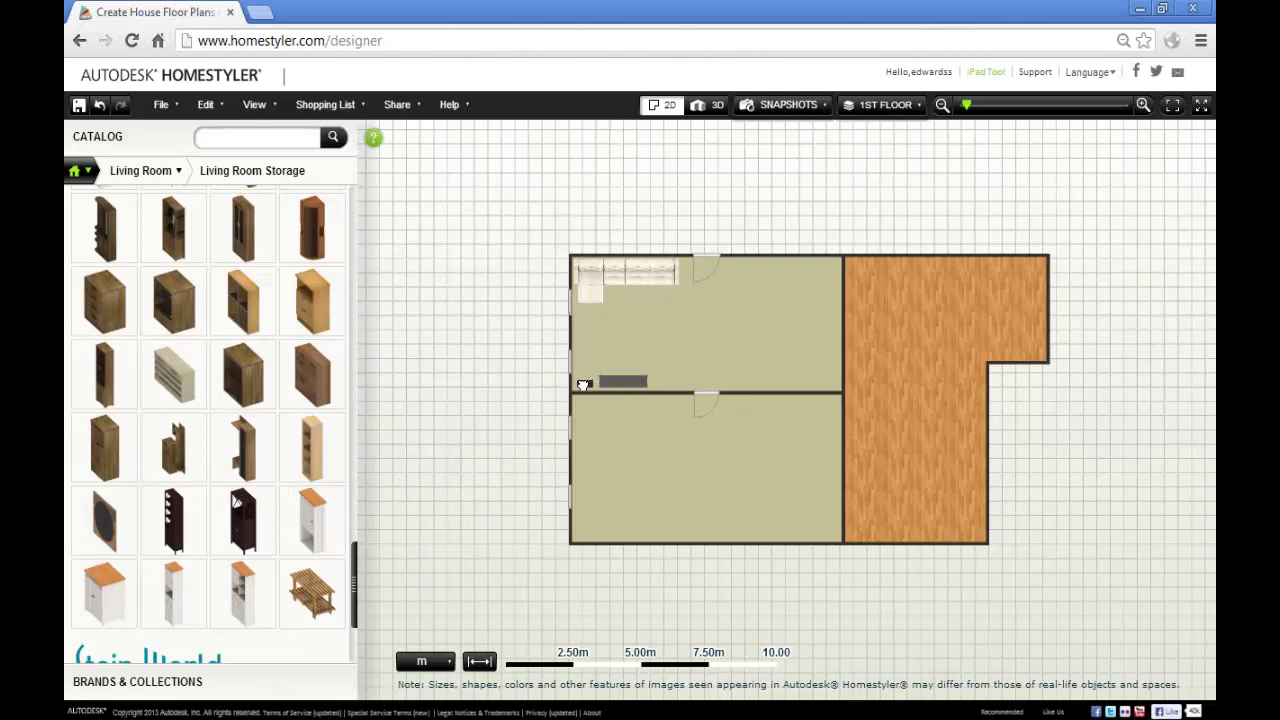
left_click_drag(583, 384, 585, 386)
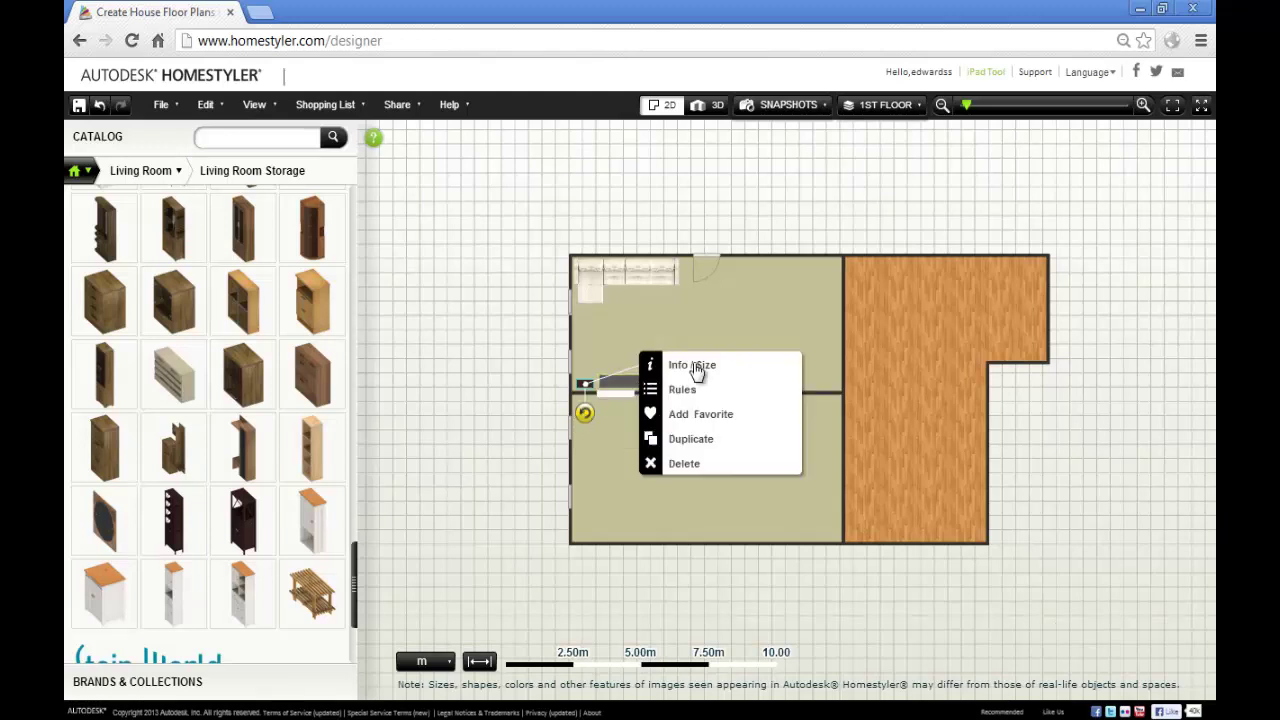
left_click(690, 366)
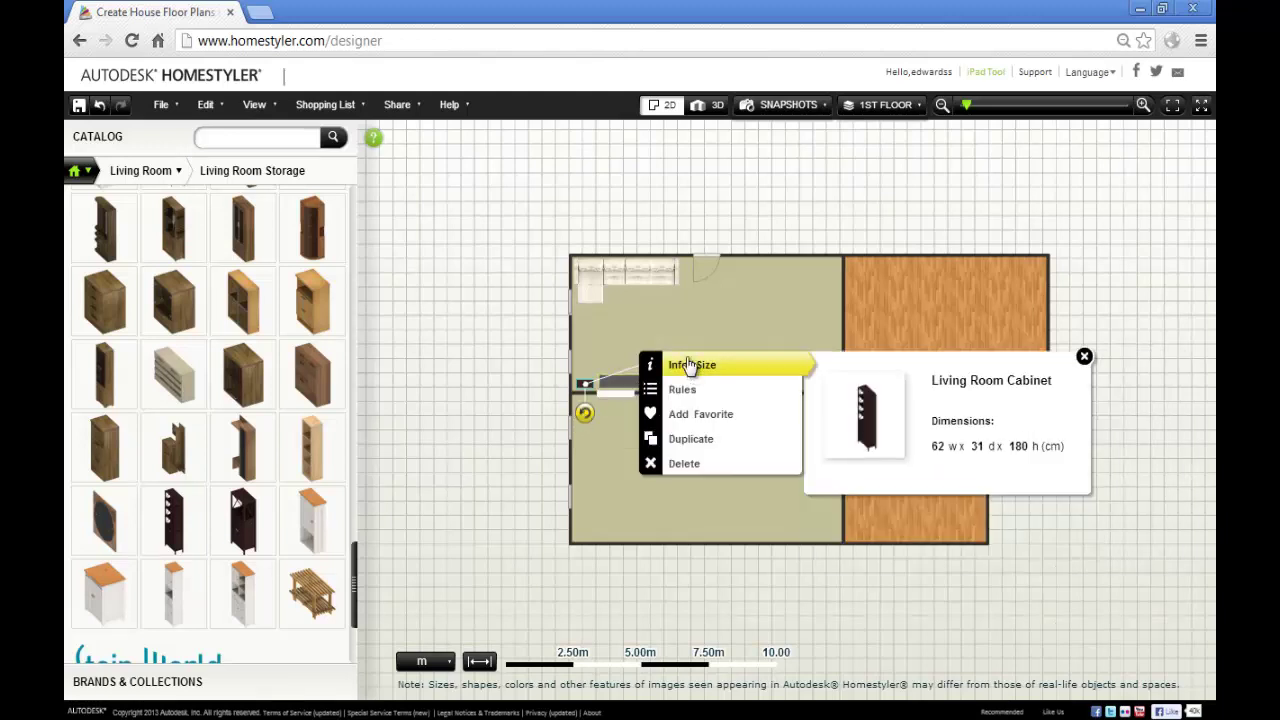
left_click(1084, 358)
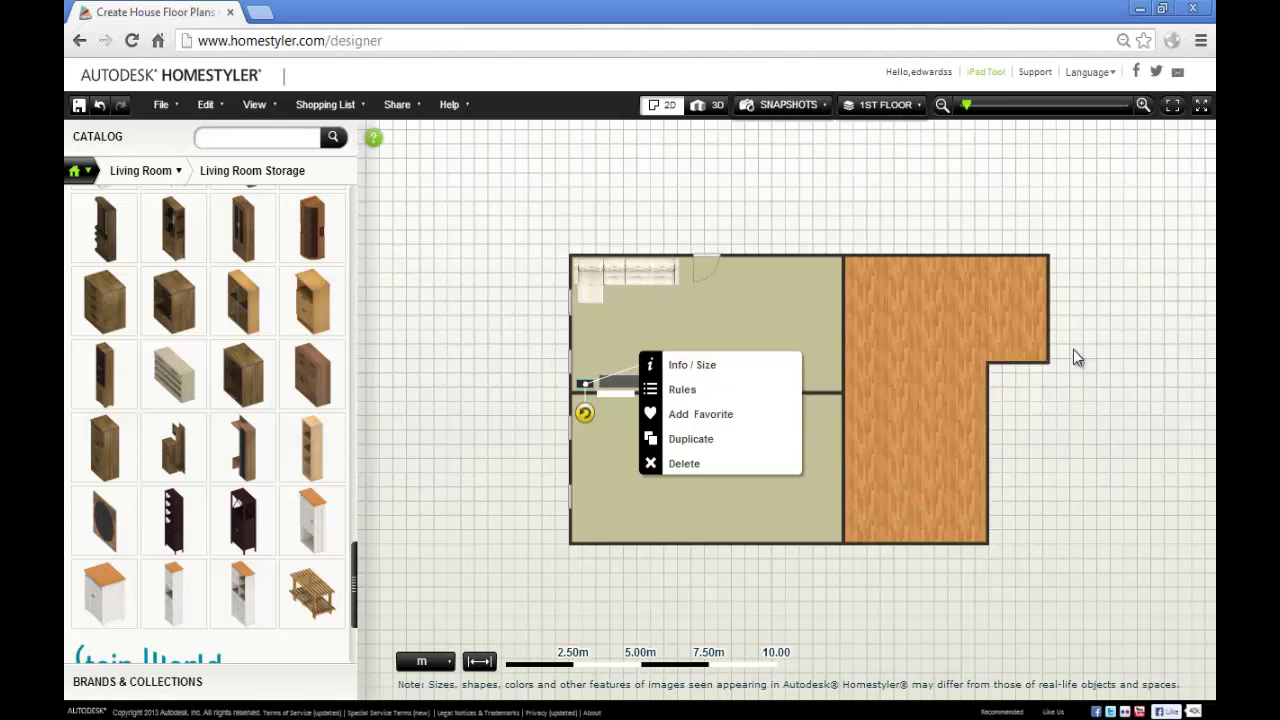
- In 3D, browse Living Room Accessories > Accent Tables and try adding a coffee table
left_click(707, 104)
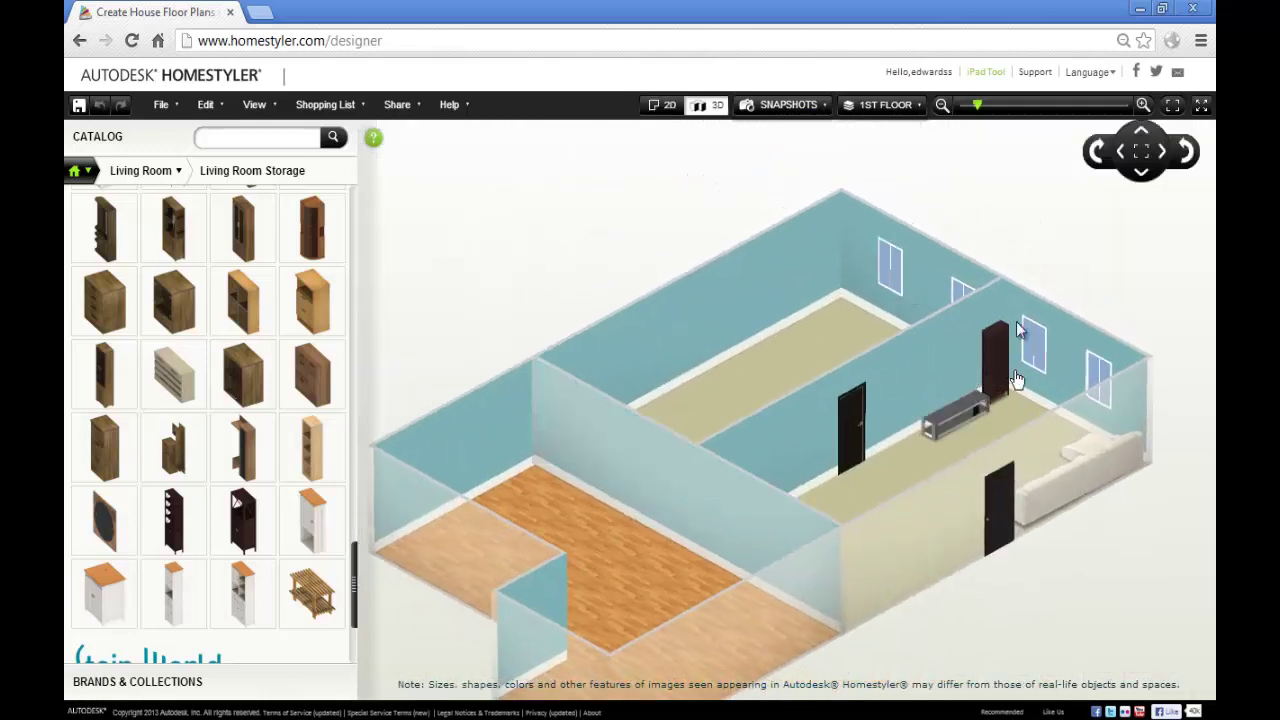
left_click(150, 172)
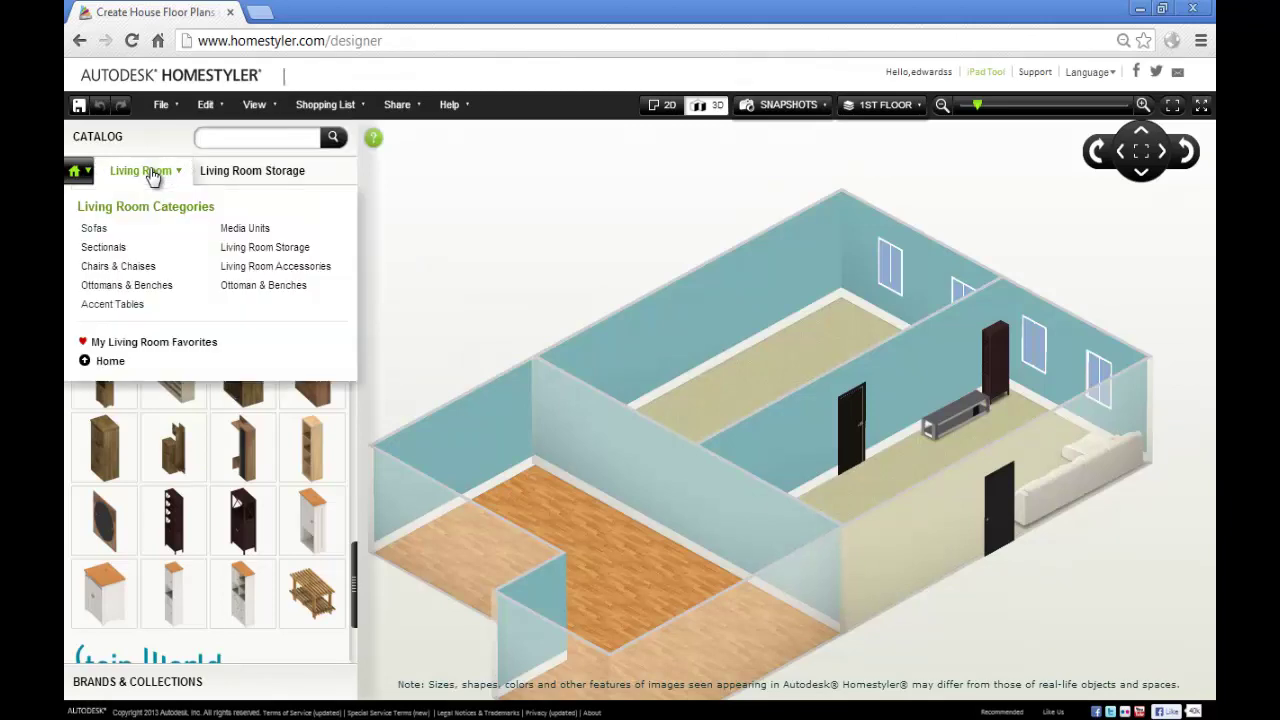
left_click(262, 267)
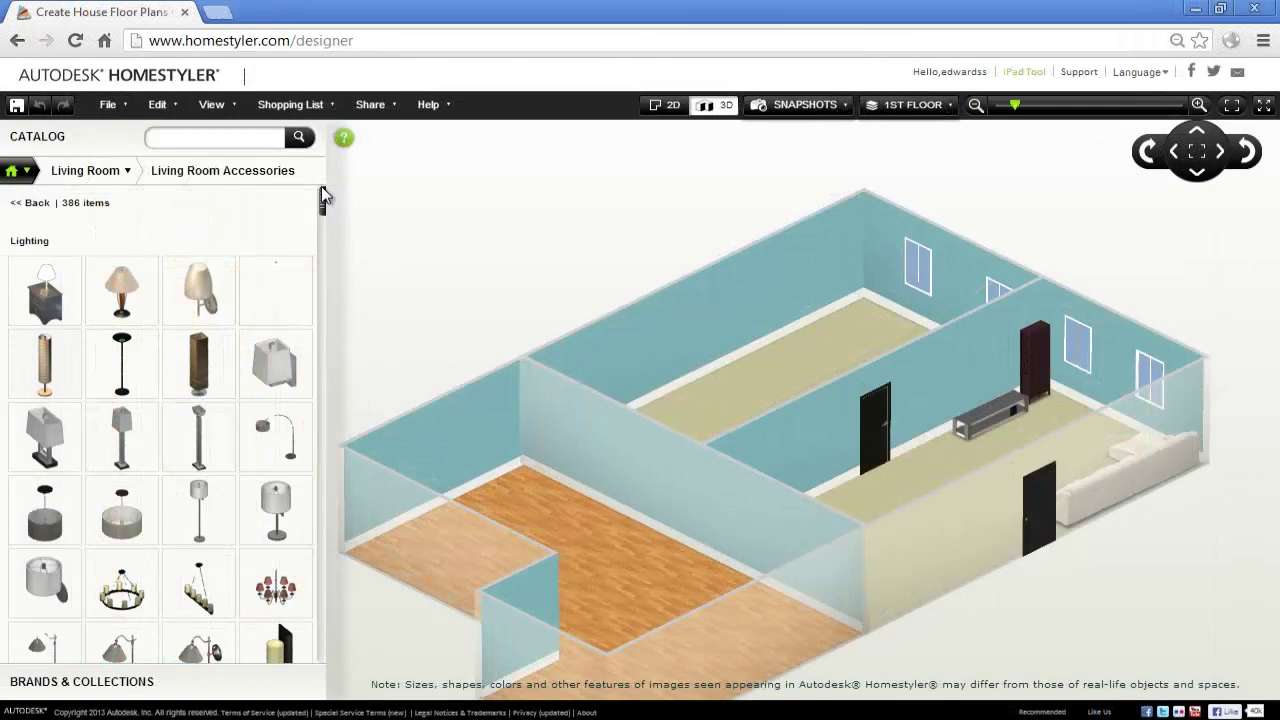
left_click_drag(321, 188, 318, 463)
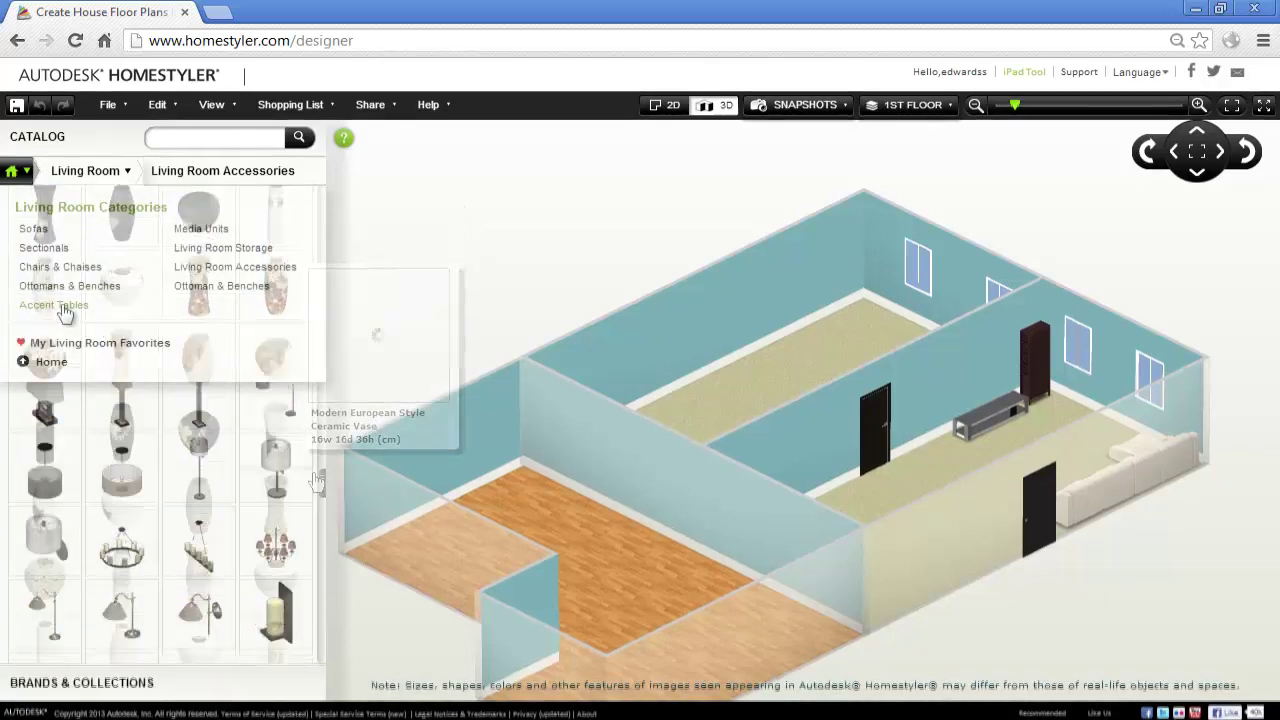
left_click(55, 305)
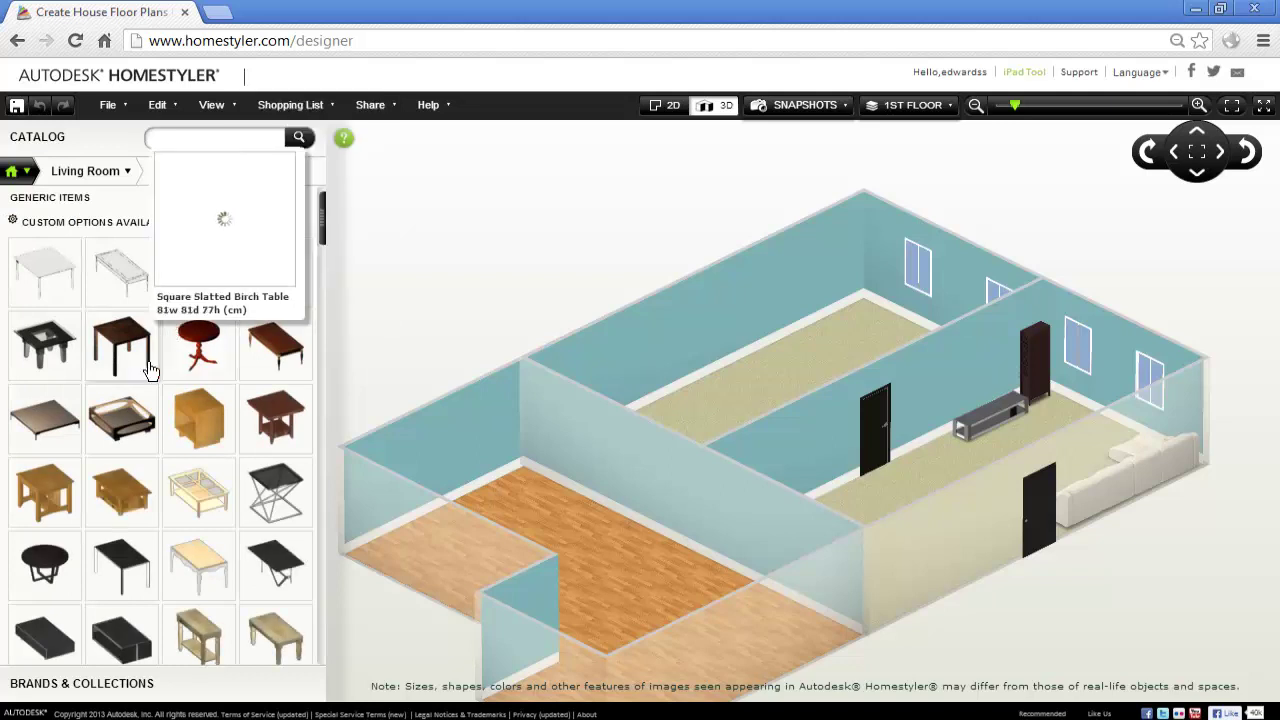
left_click(121, 418)
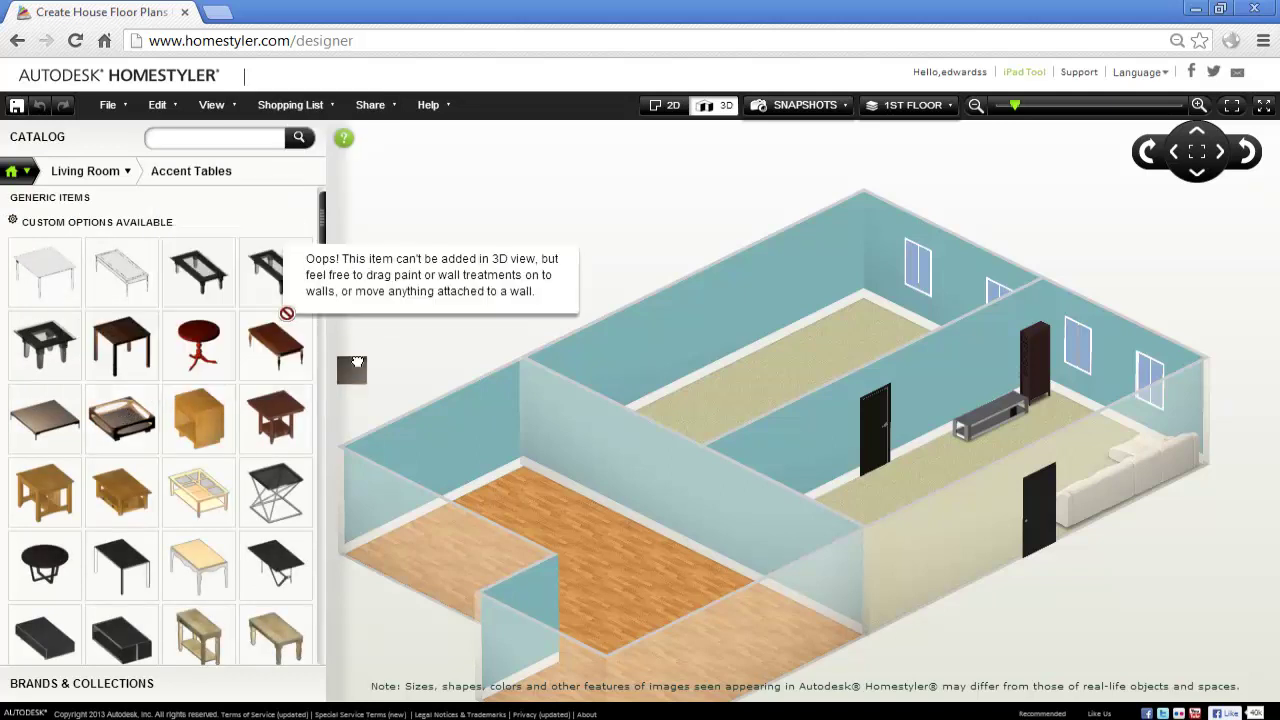
- In 2D, position the 3'3" Square Pine Coffee Table in front of the sofa
left_click(665, 105)
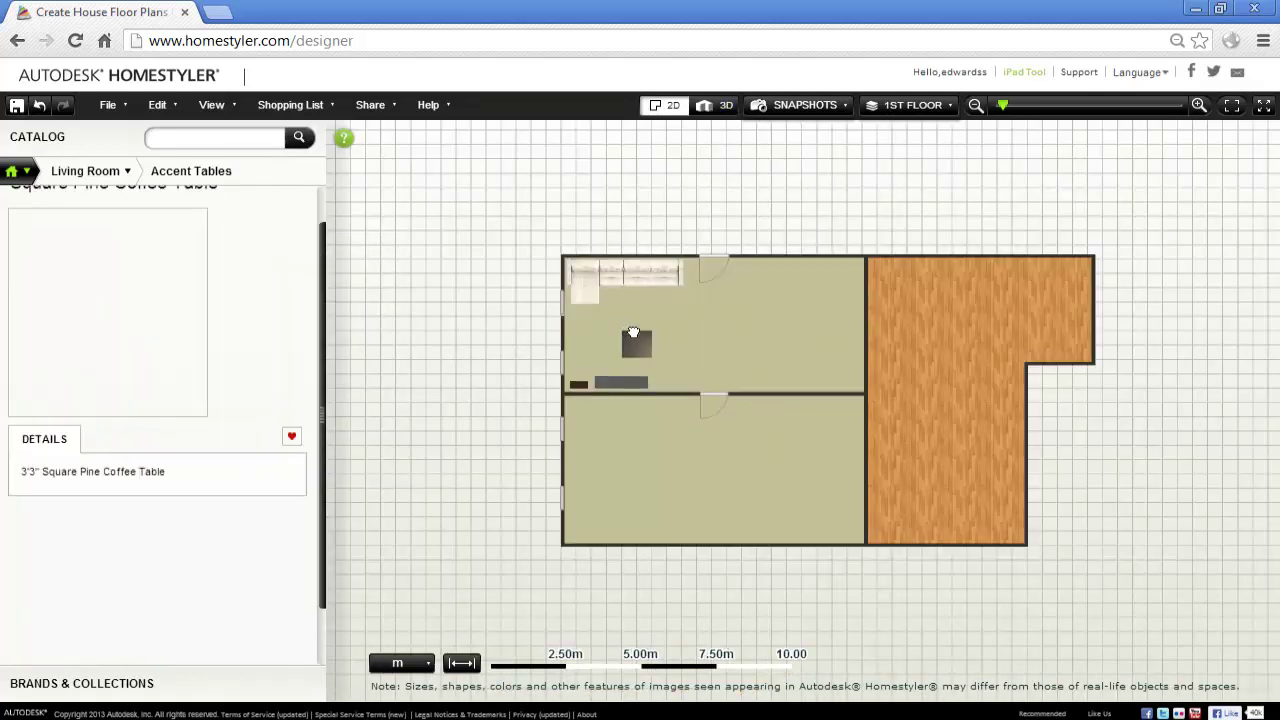
mouse_move(633, 332)
left_mouse_down()
mouse_move(617, 317)
mouse_move(621, 332)
left_mouse_up()
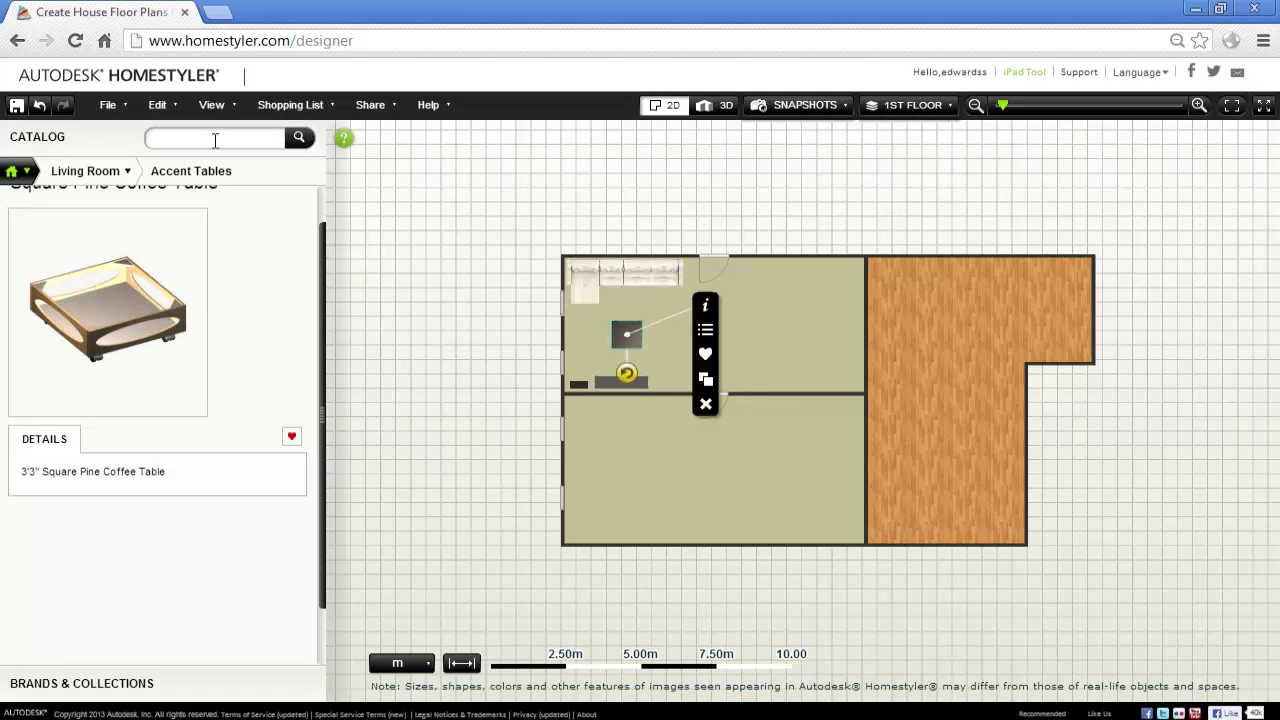
left_click(83, 173)
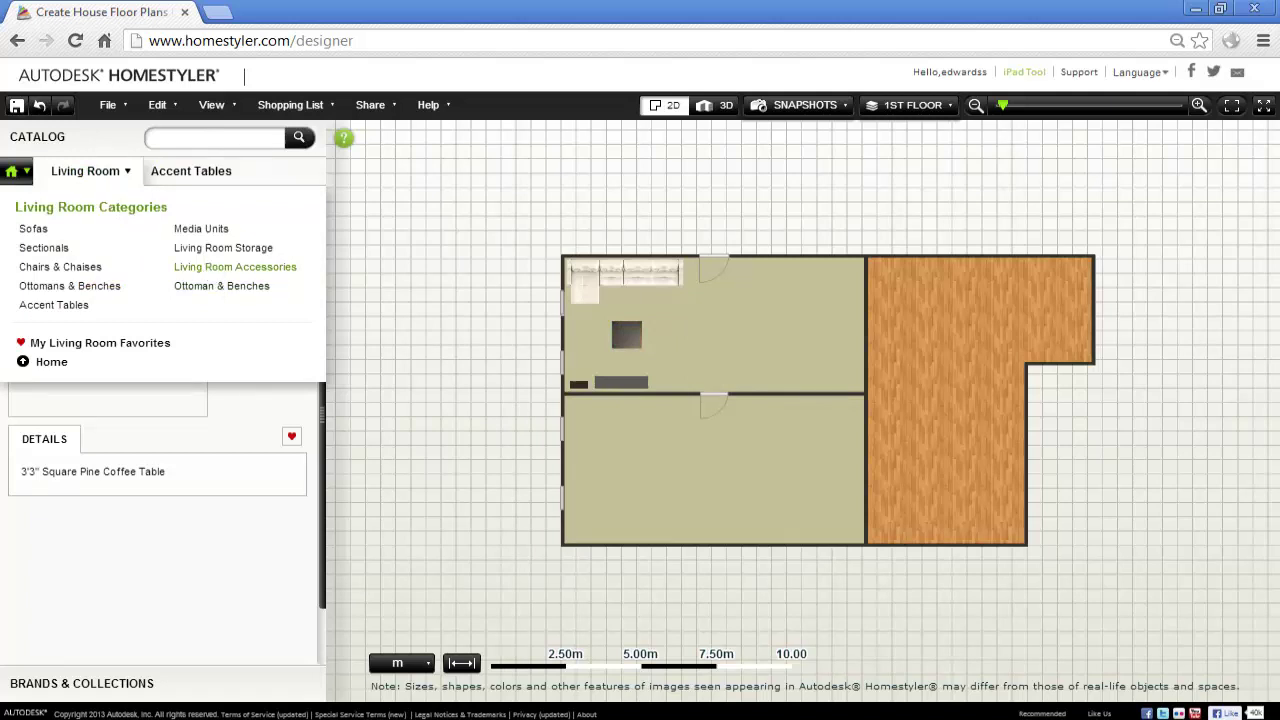
- Place a ceramic vase from Living Room Accessories on the coffee table
left_click(235, 267)
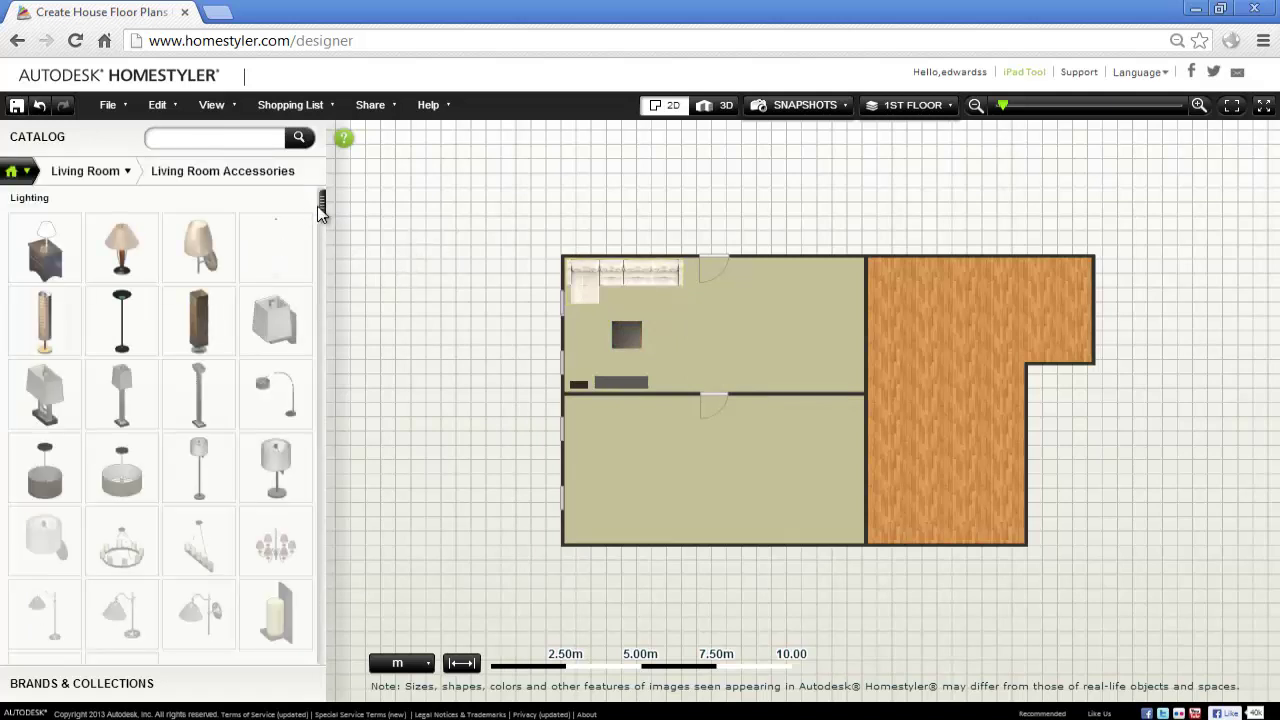
left_click_drag(320, 210, 322, 492)
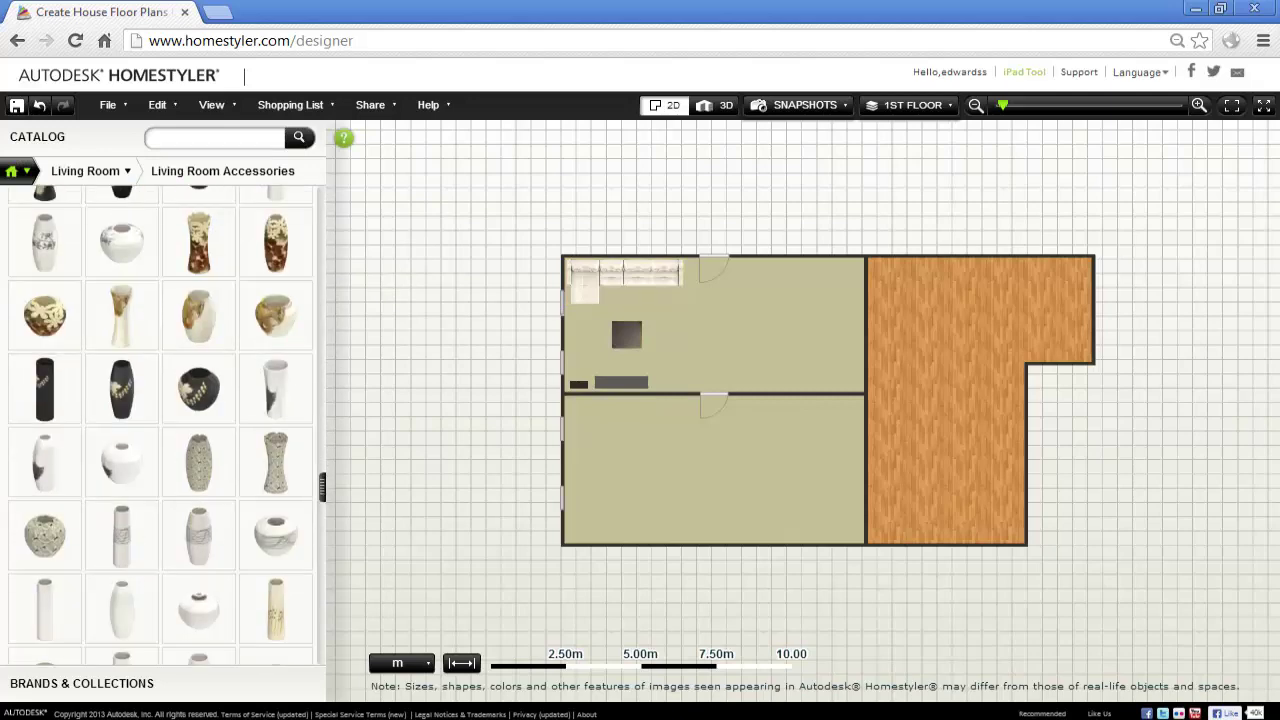
mouse_move(287, 337)
left_click(628, 337)
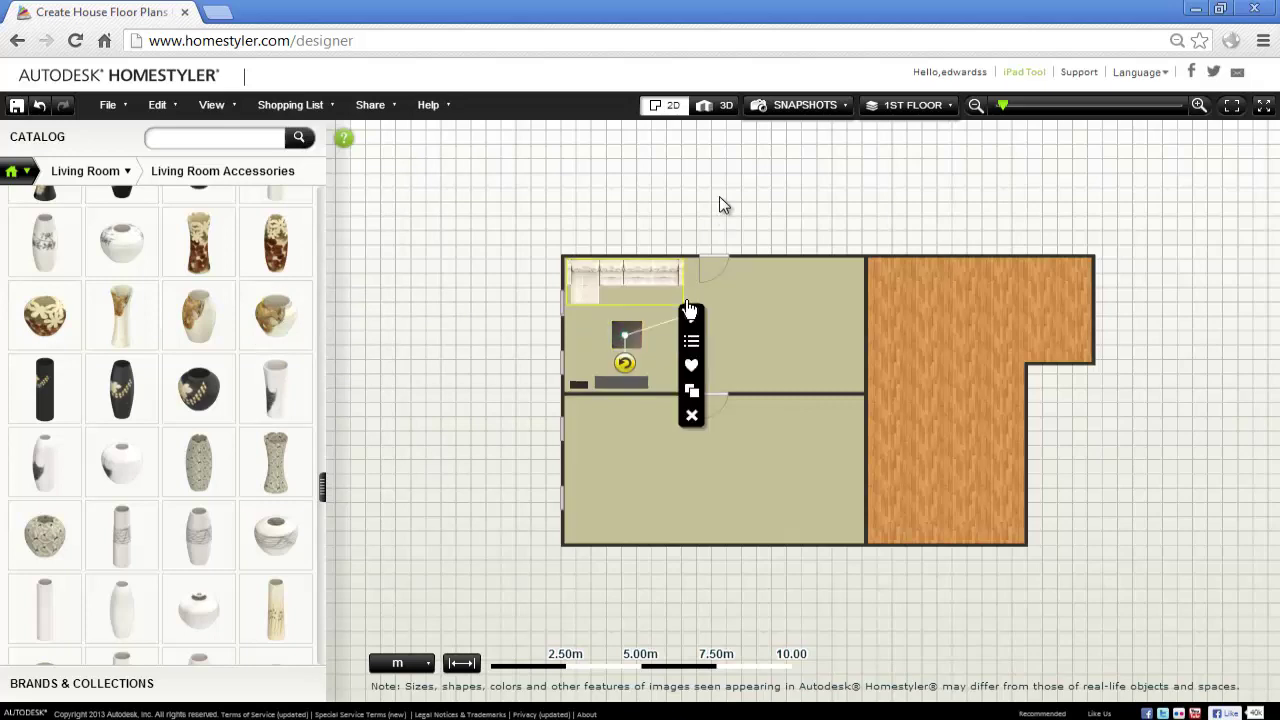
- Hang a set of framed pictures on the living room's inner wall and check it in 3D
left_click_drag(322, 490, 329, 278)
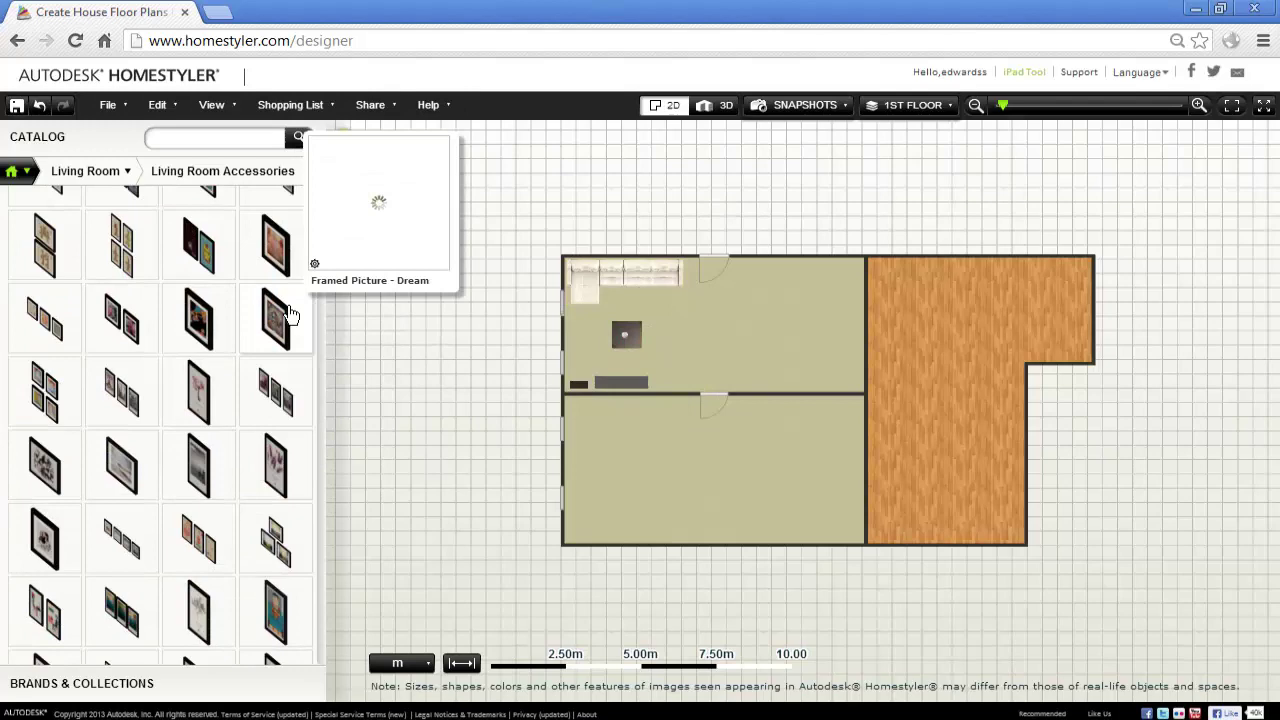
scroll(262, 320, "down", 5)
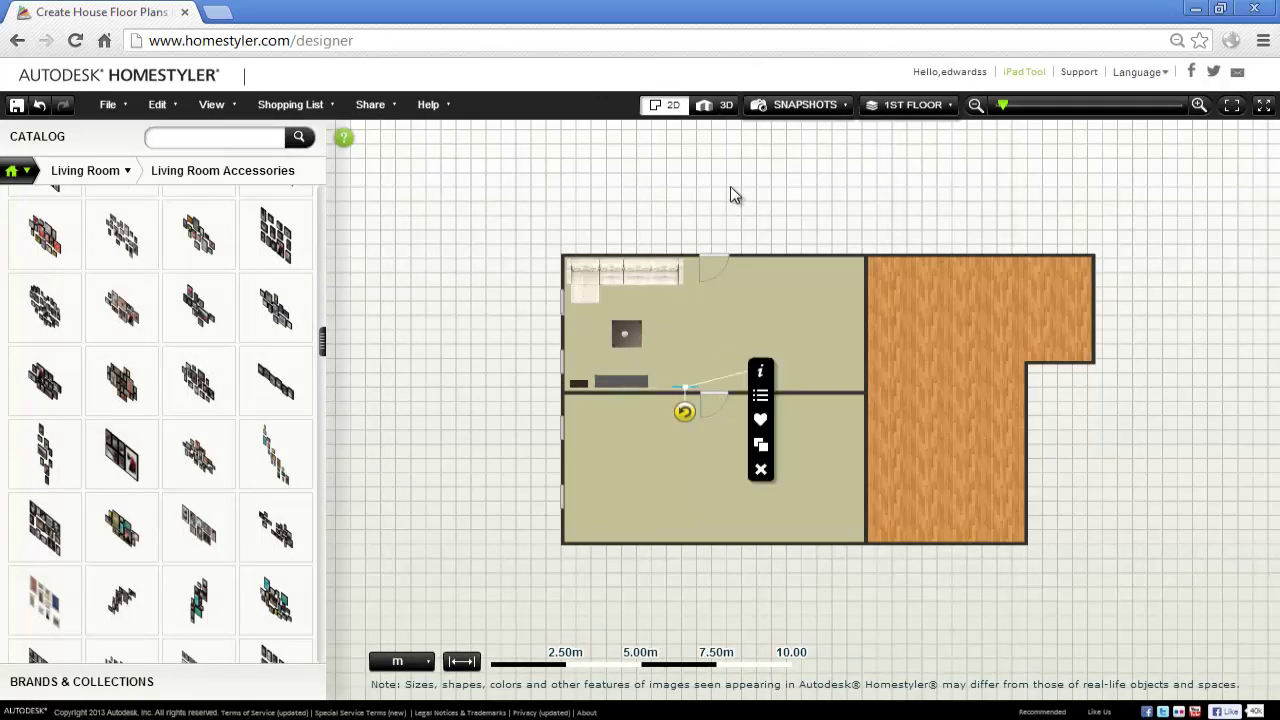
left_click(714, 104)
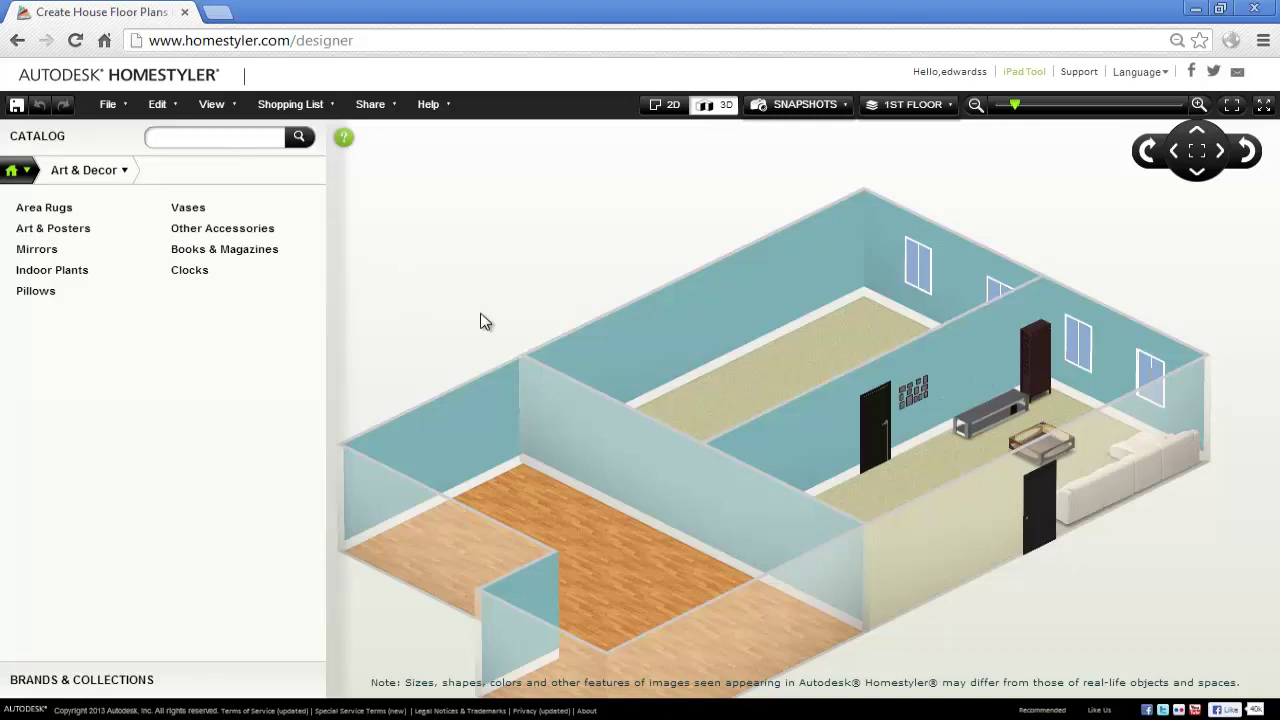
left_click(188, 209)
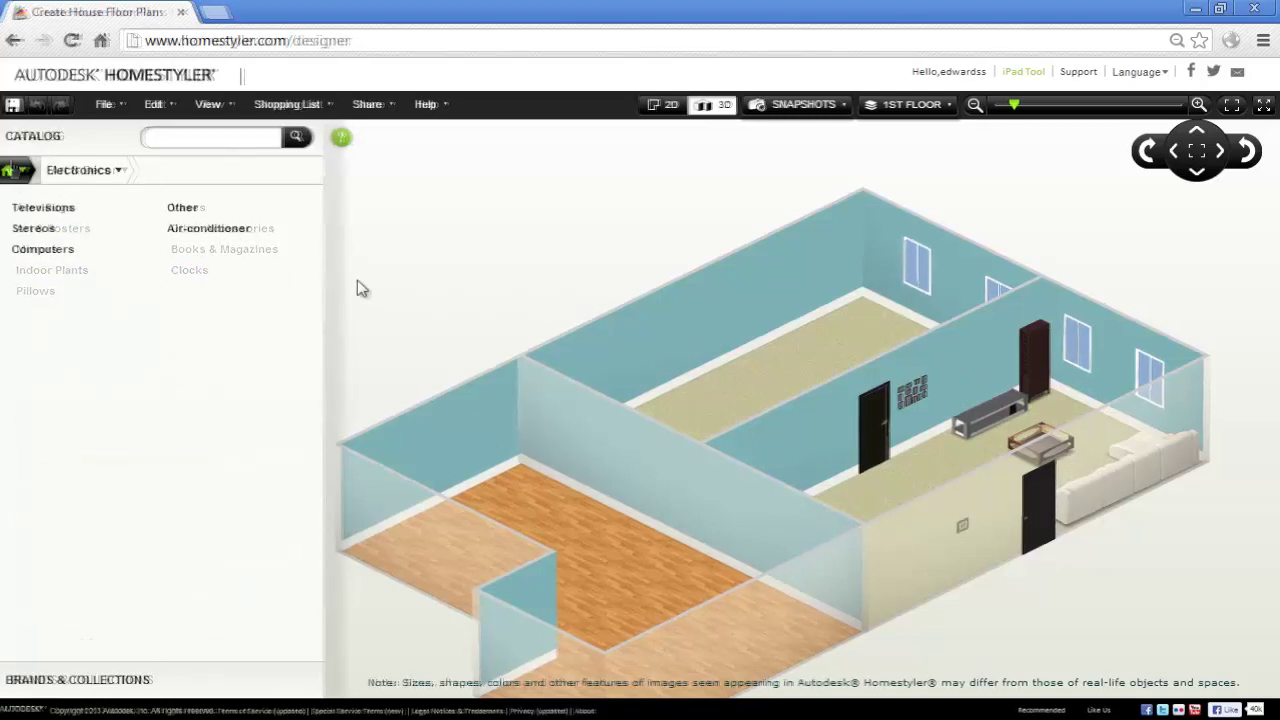
- Place the Sleek Plasma TV on the TV unit and rotate it 180° to face the sofa
left_click(44, 208)
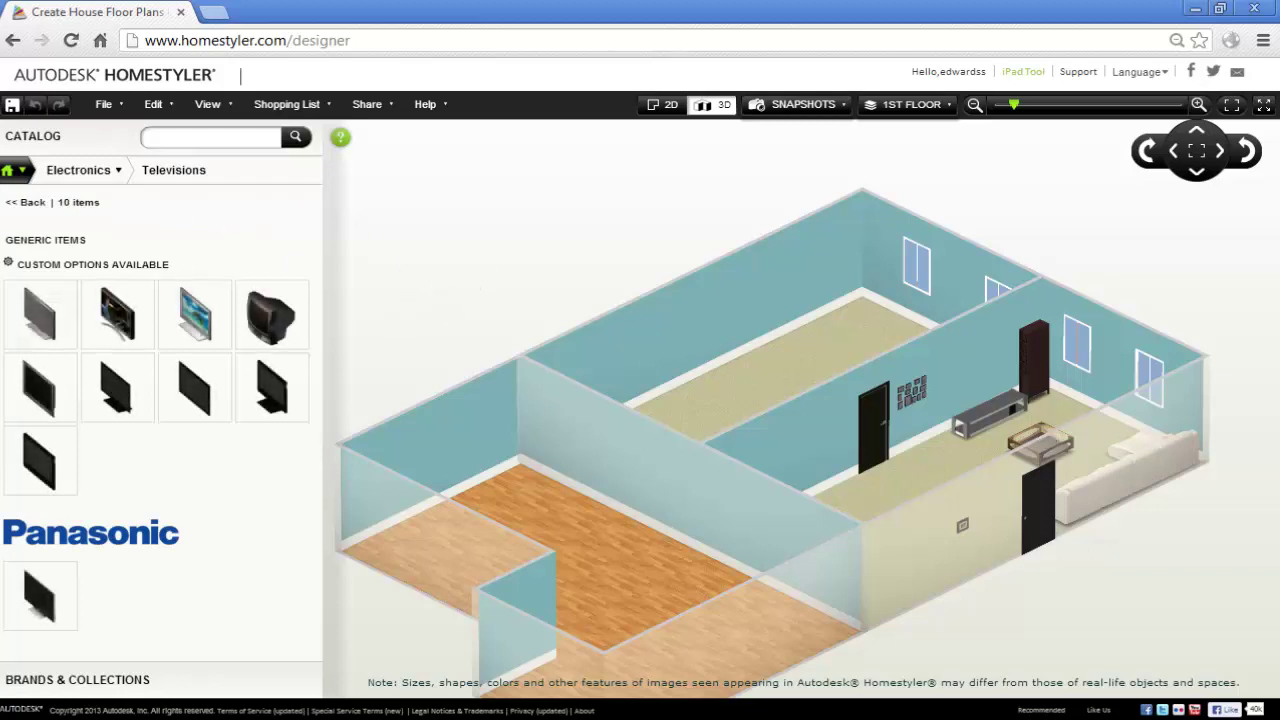
mouse_move(86, 334)
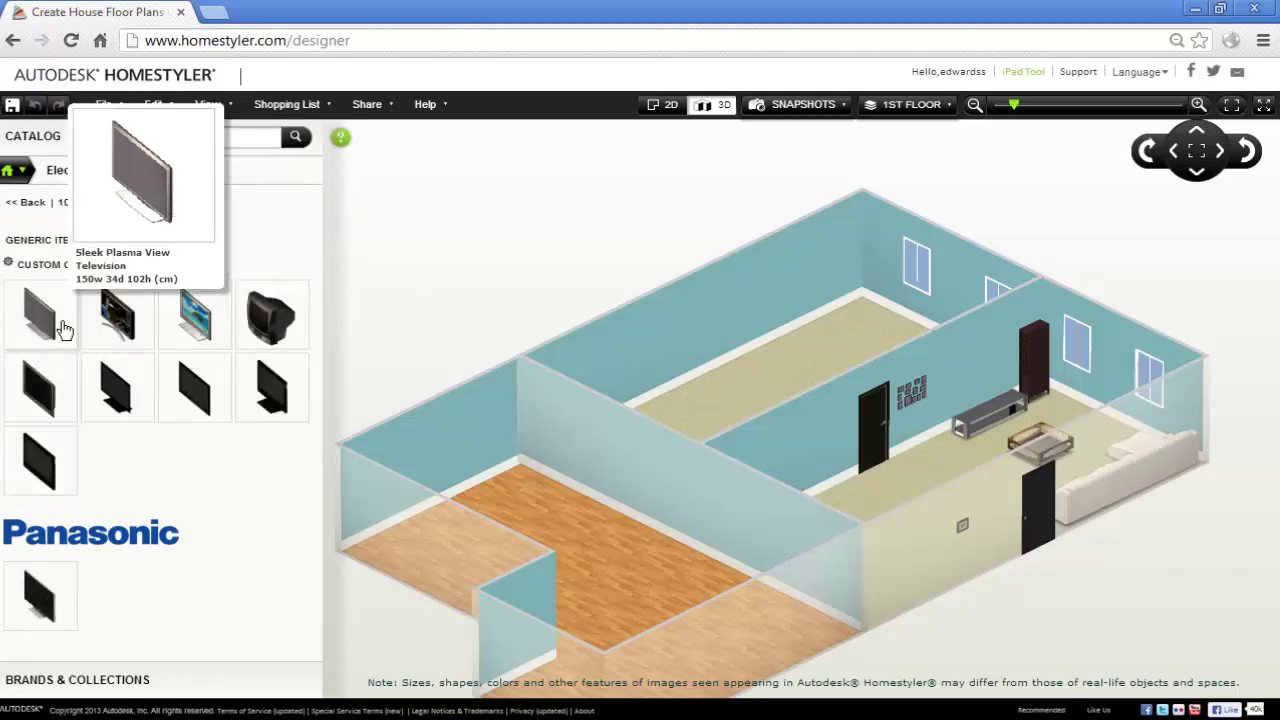
left_click(657, 112)
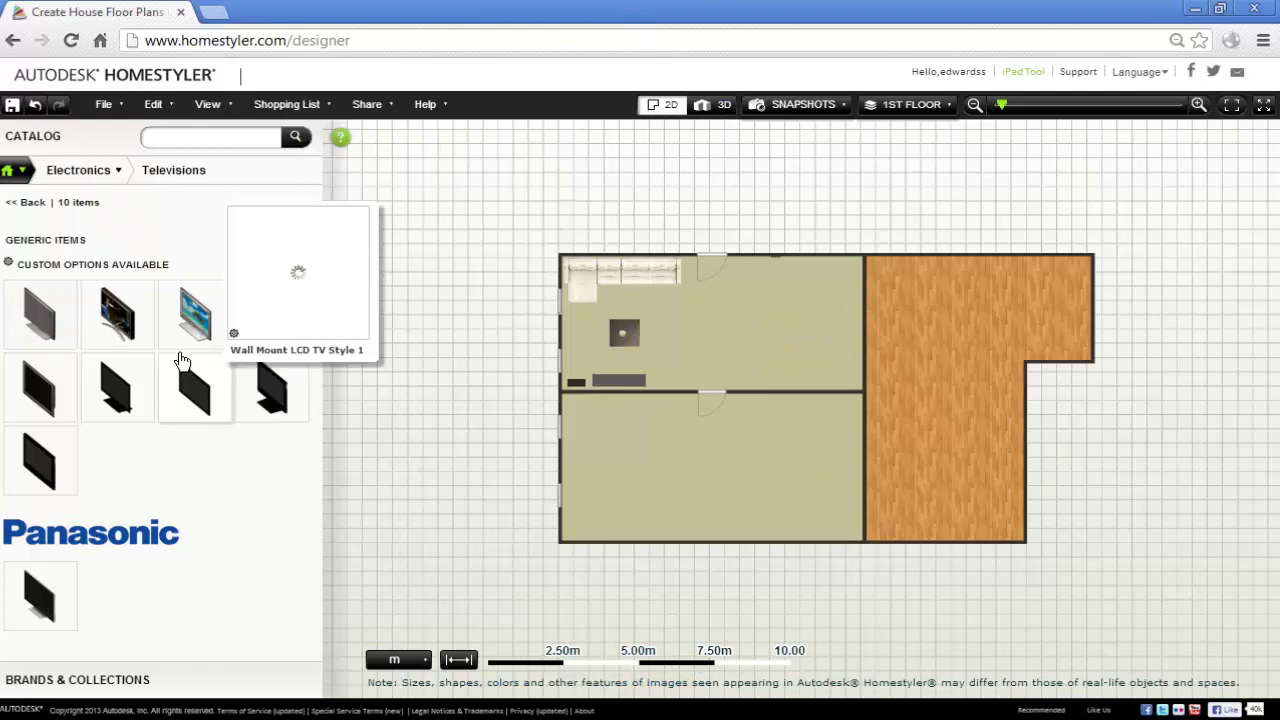
left_click_drag(15, 343, 602, 382)
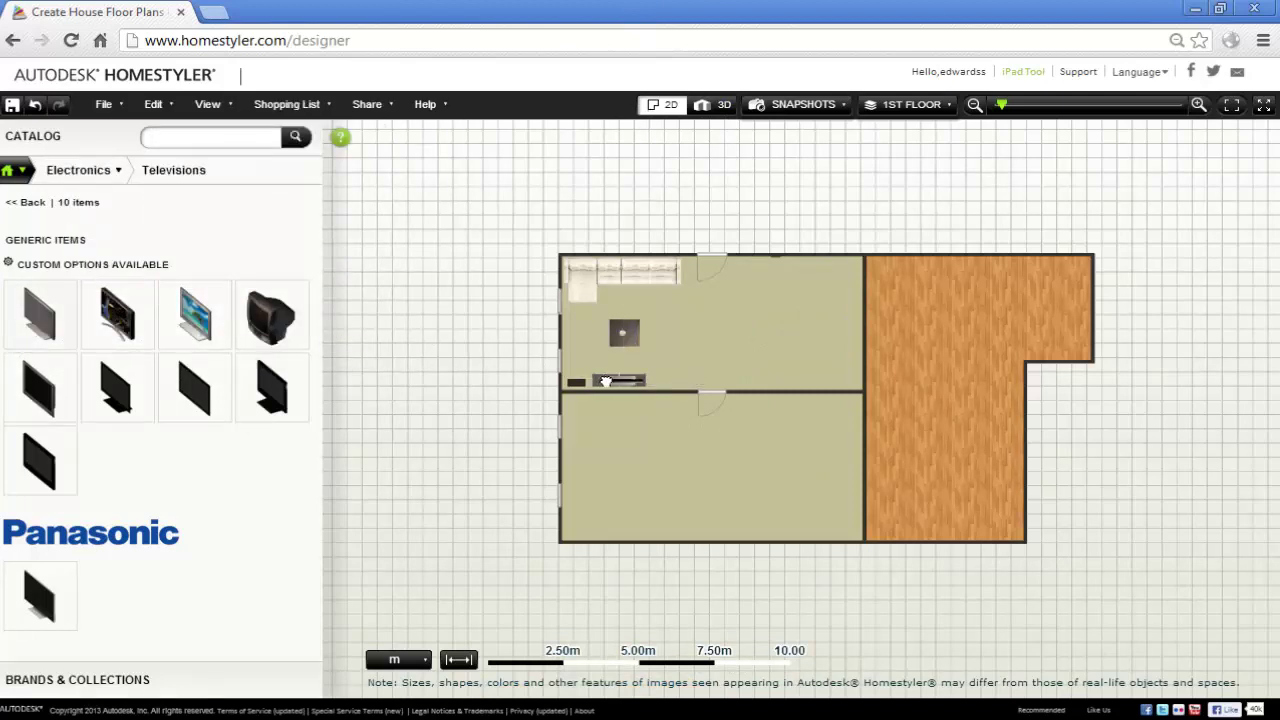
scroll(698, 384, "up", 6)
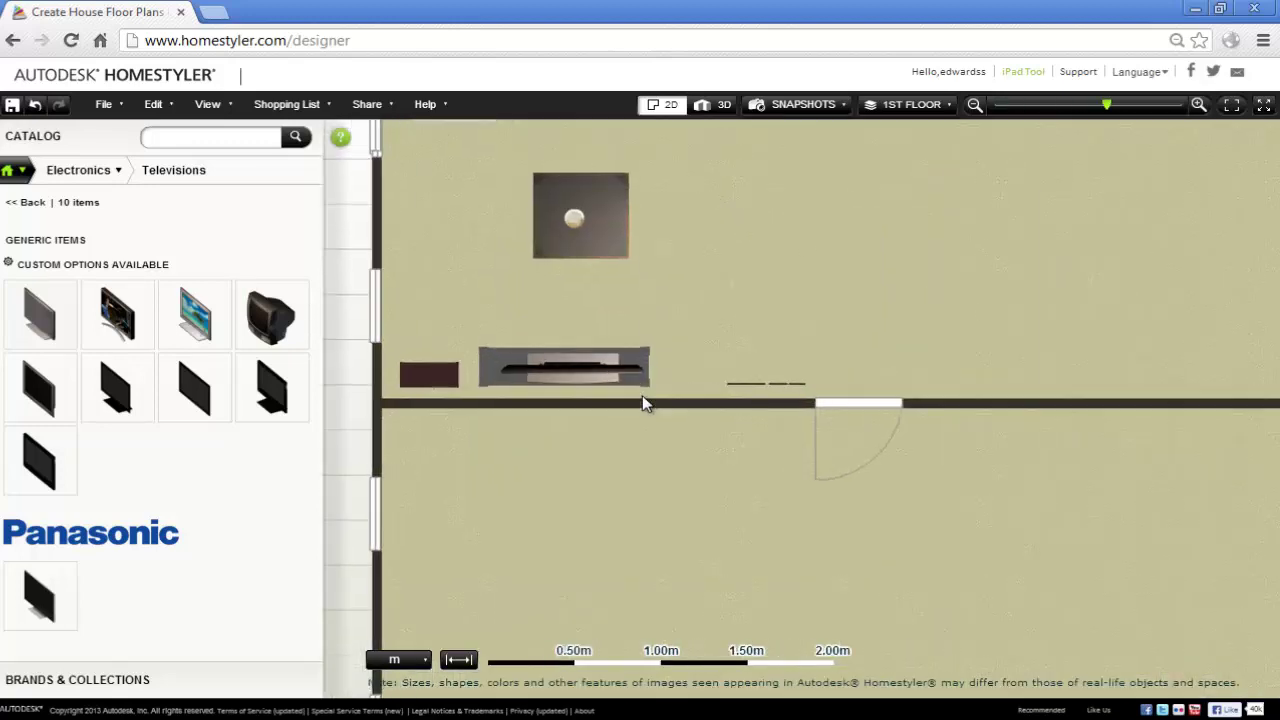
left_click(589, 357)
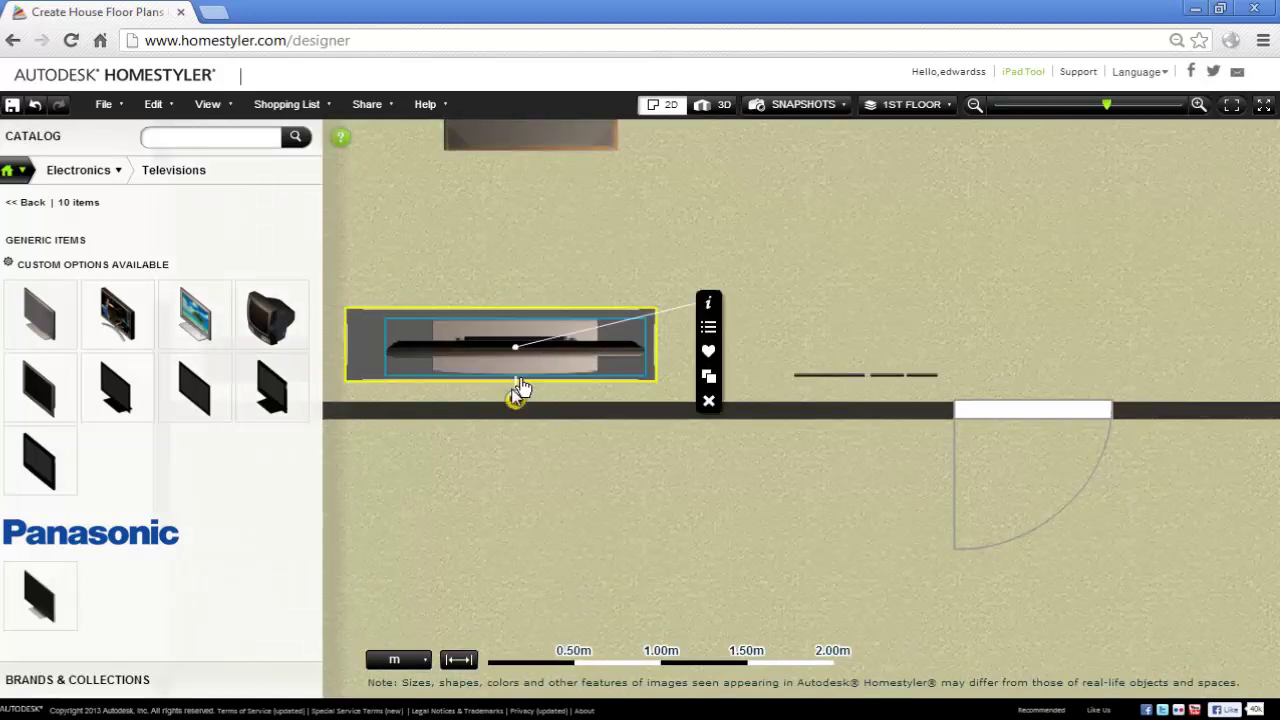
left_click_drag(516, 398, 514, 293)
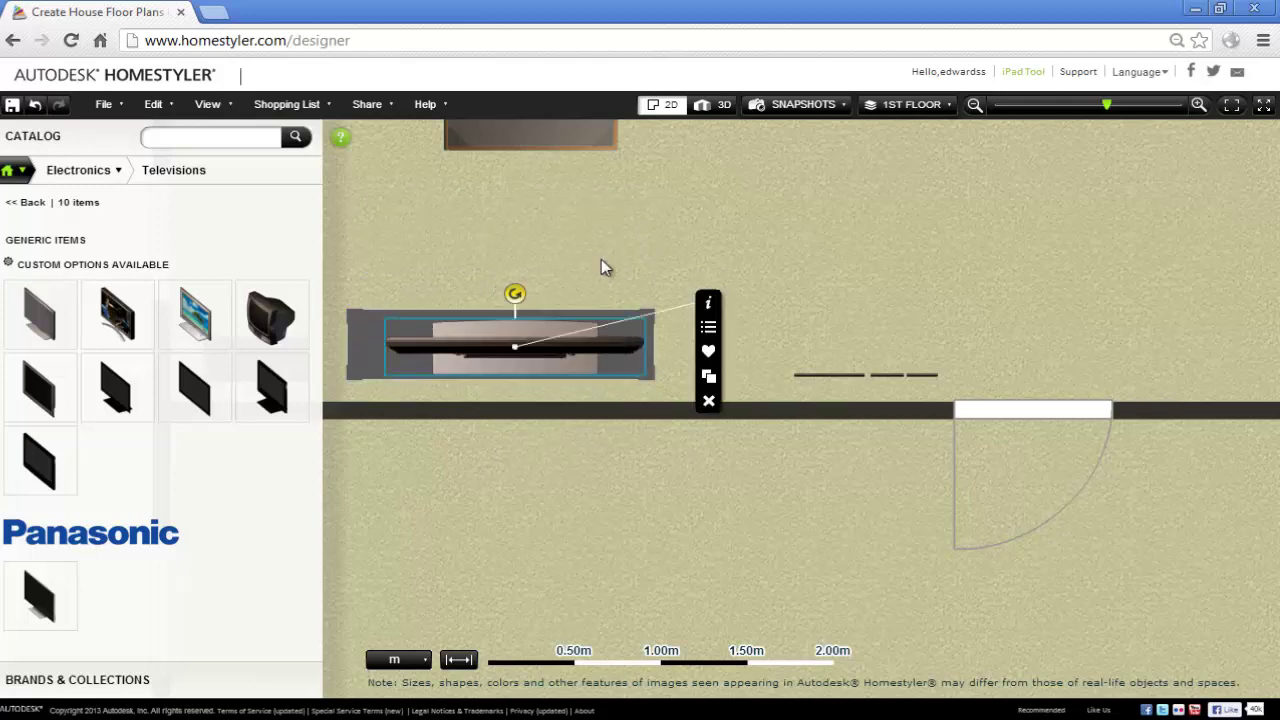
left_click(737, 166)
left_click(713, 104)
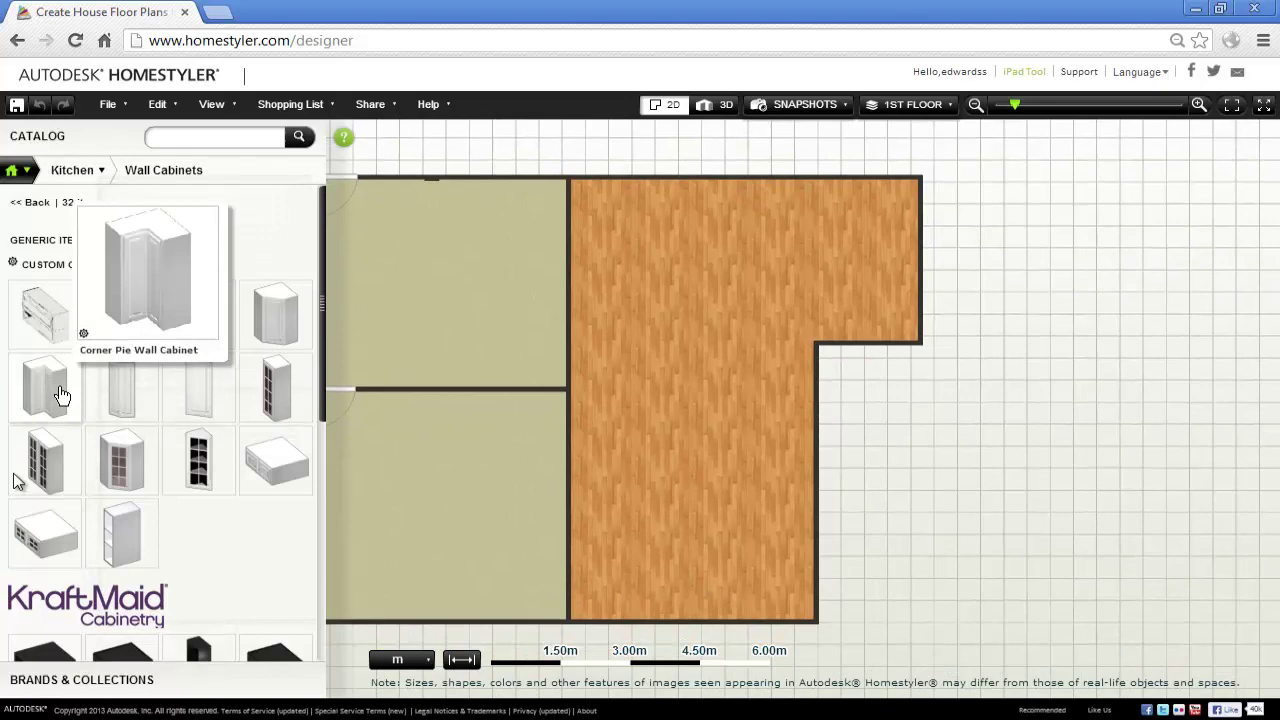
- Add a kitchen base cabinet along the kitchen's top wall and duplicate it beside the original
mouse_move(111, 434)
scroll(111, 434, "down", 1)
scroll(111, 434, "up", 1)
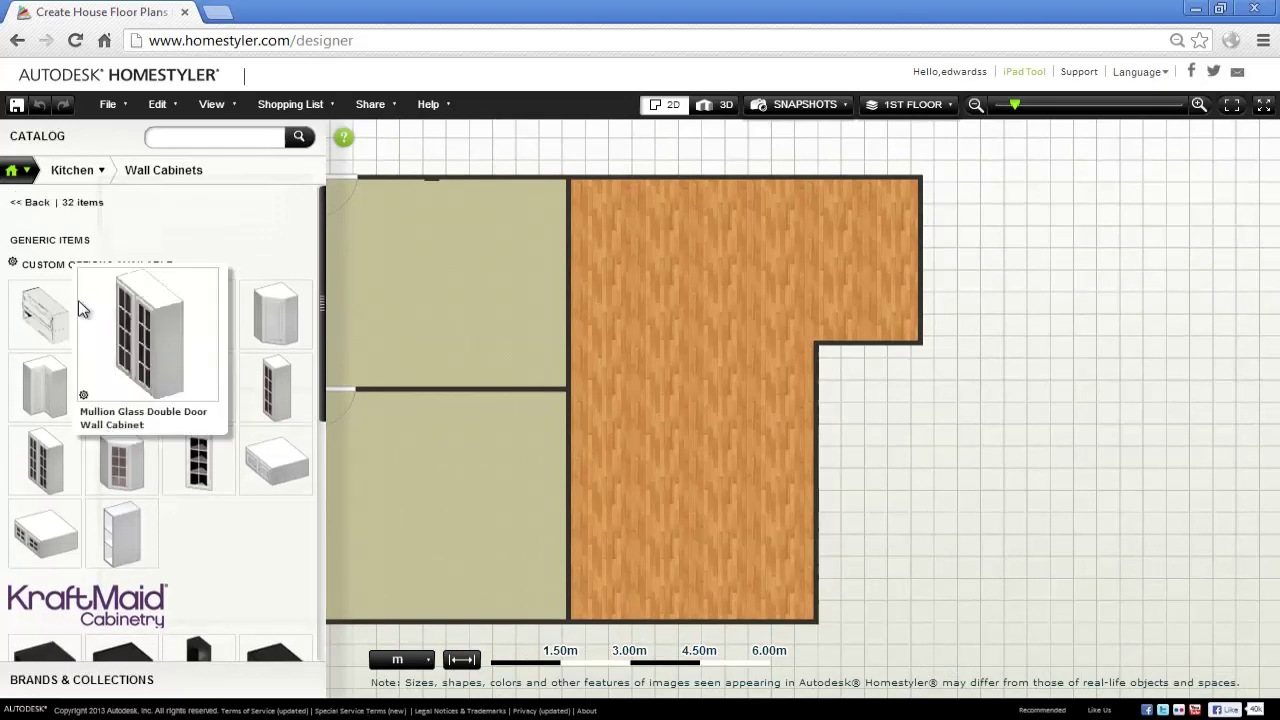
left_click(74, 174)
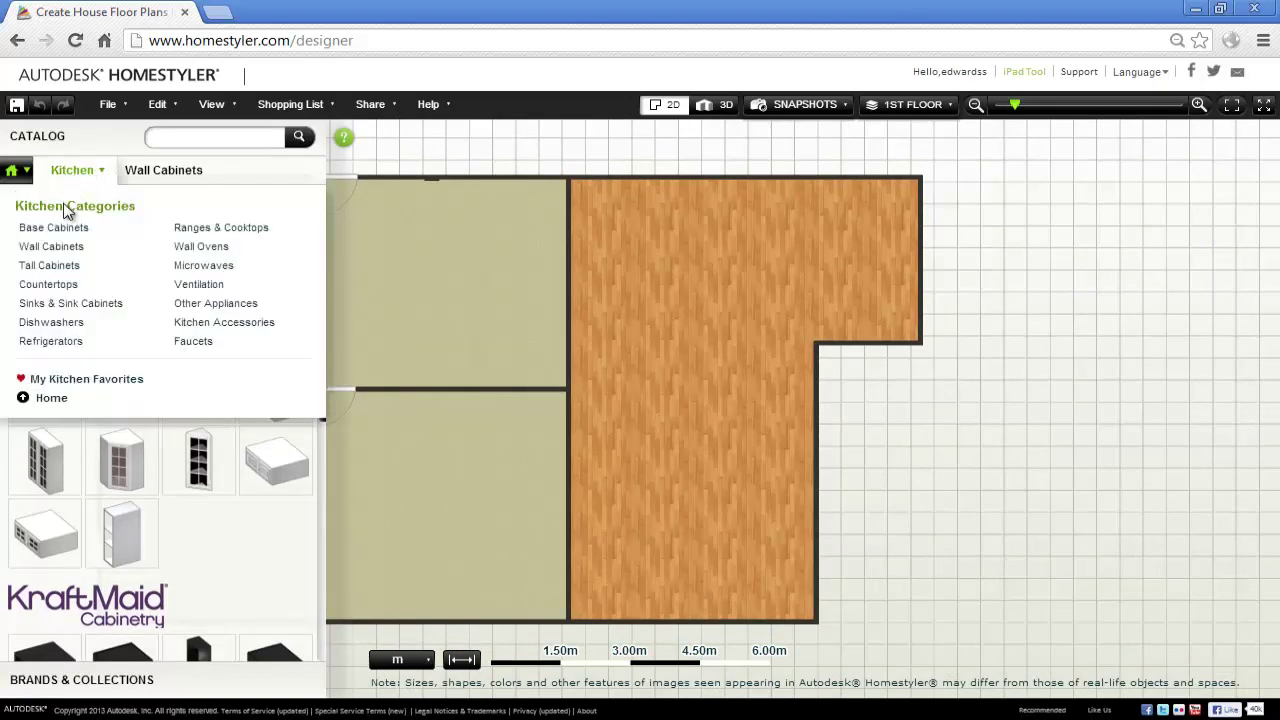
left_click(62, 228)
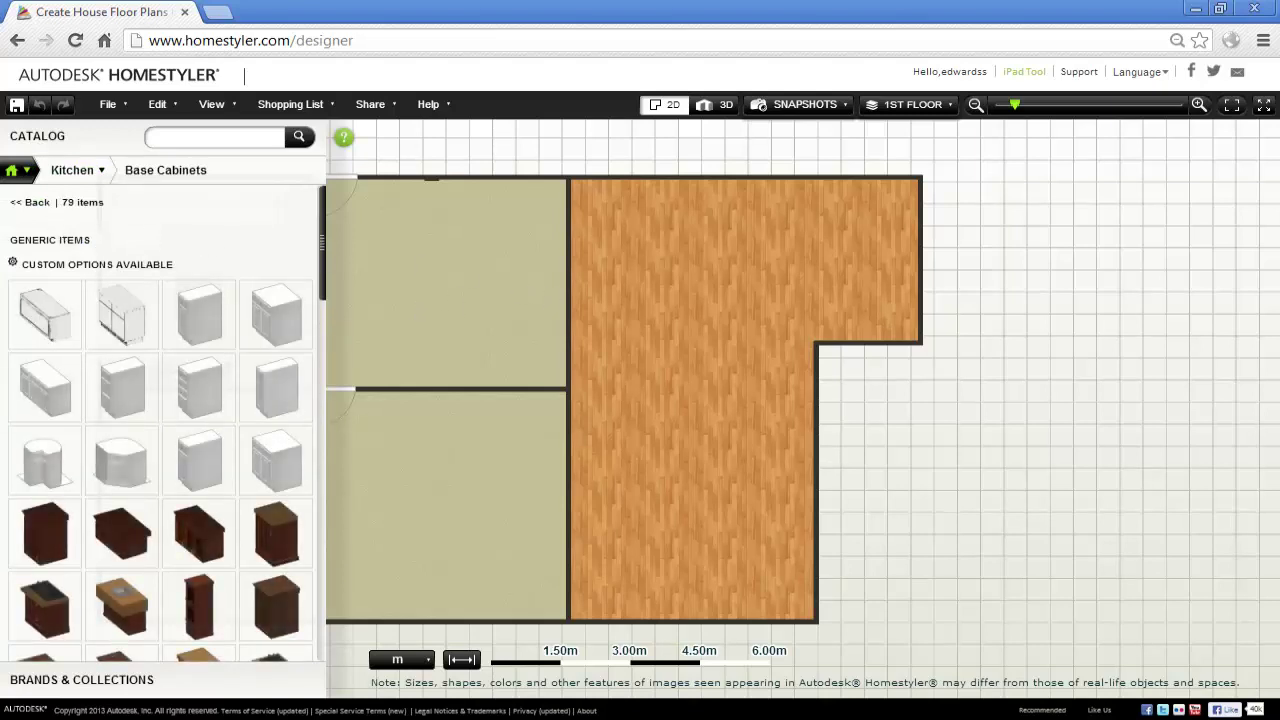
mouse_move(38, 322)
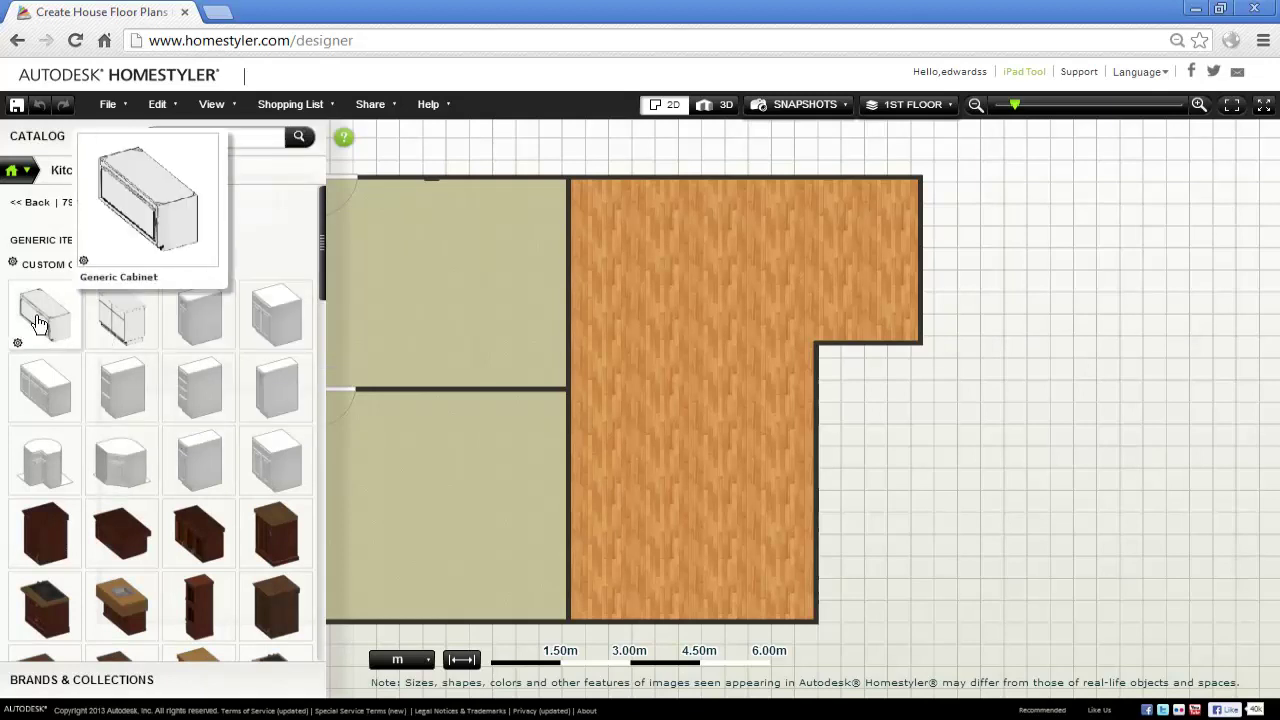
left_click_drag(38, 322, 650, 217)
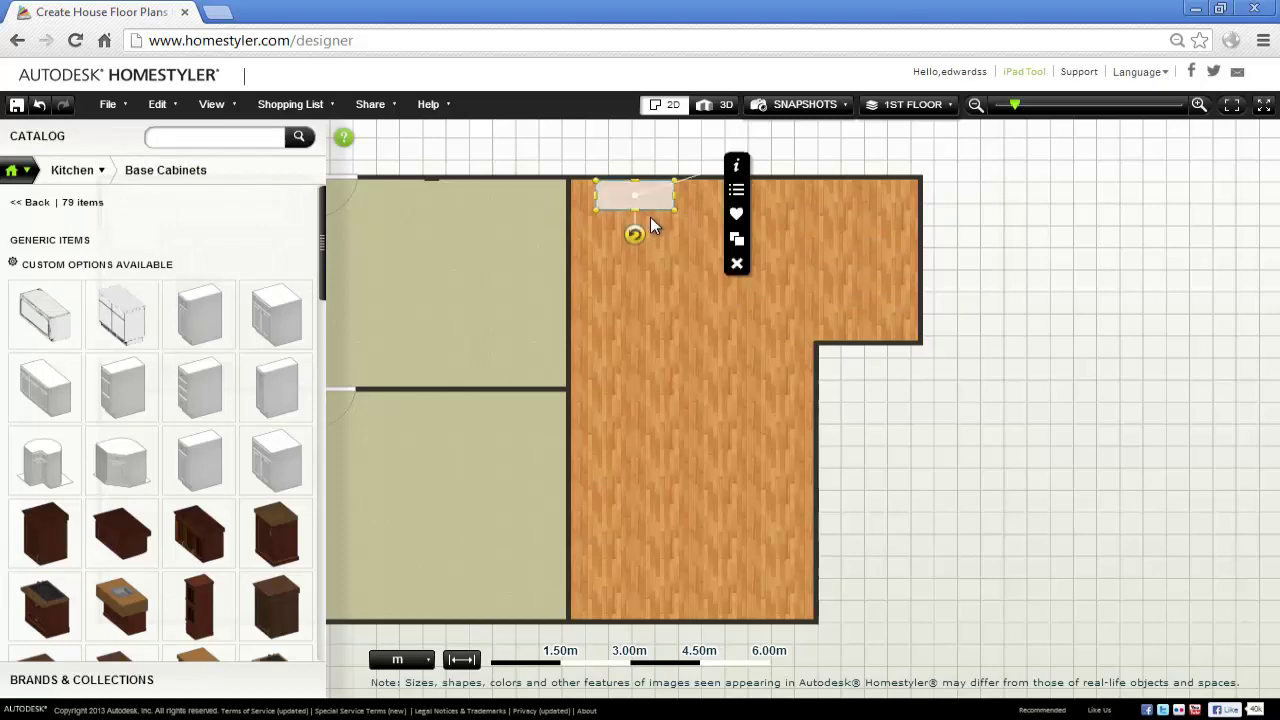
left_click(737, 243)
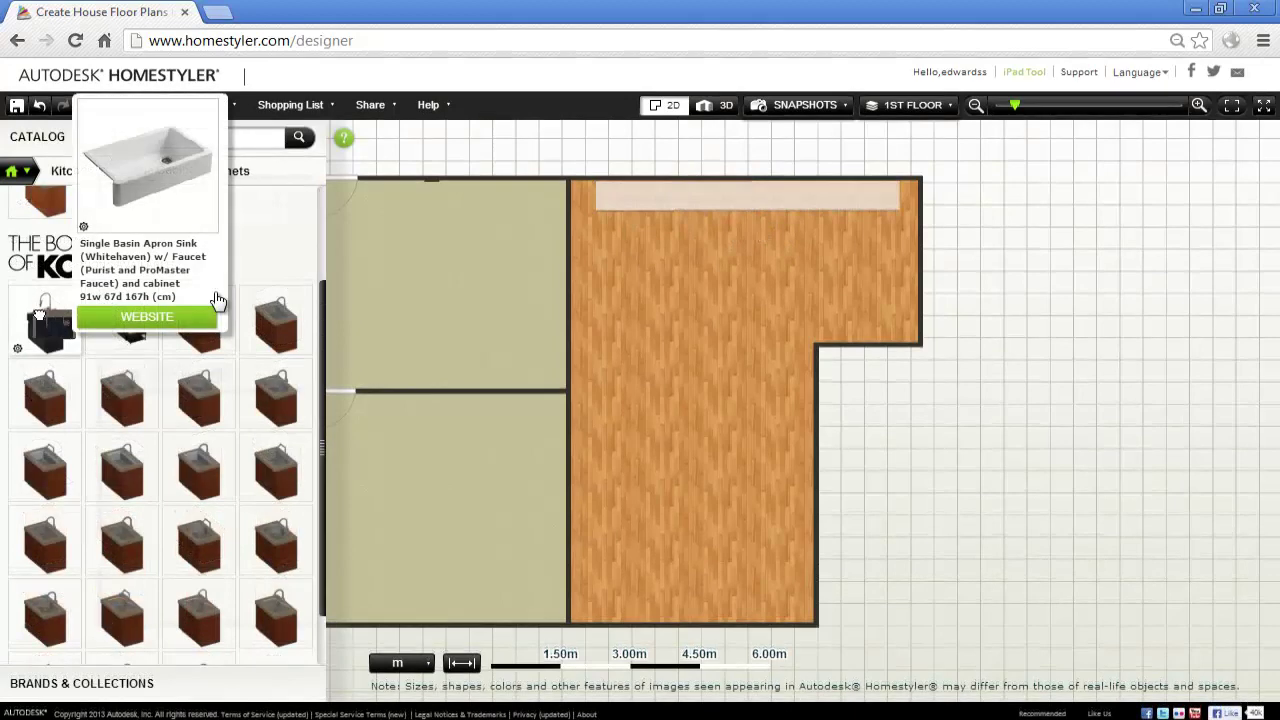
- Fit the black Kohler sink cabinet into the counter run and butt the left counter segment against it
left_click_drag(45, 322, 748, 212)
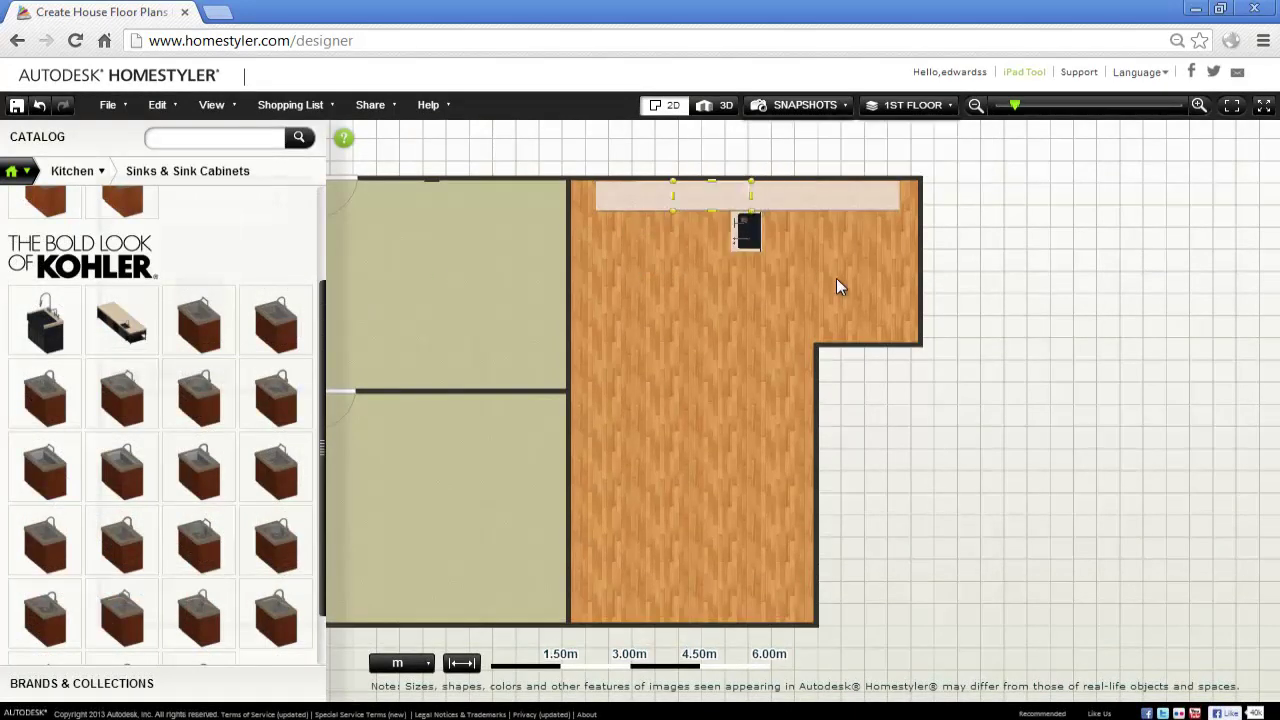
left_click(717, 196)
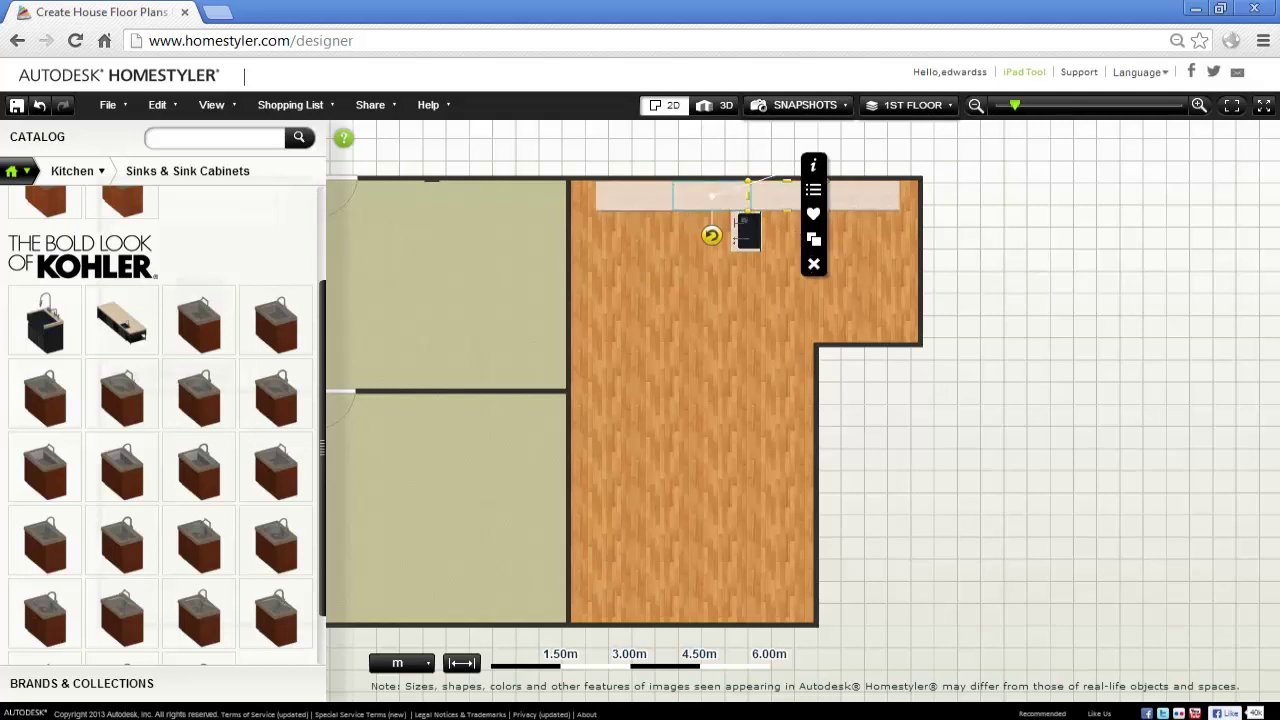
left_click_drag(745, 230, 694, 206)
left_click(663, 203)
left_click(708, 110)
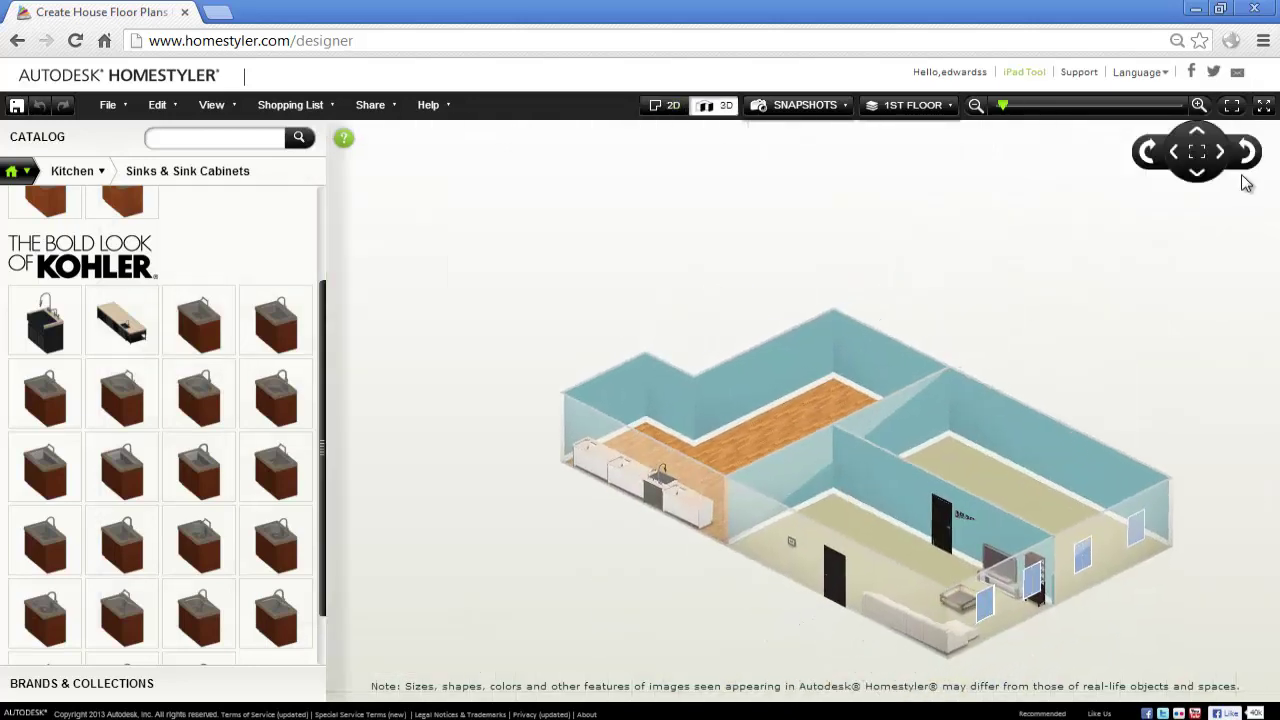
- Rotate the 3D view of the sink run and list Kitchen Wall Cabinets in the catalog
left_click(1246, 152)
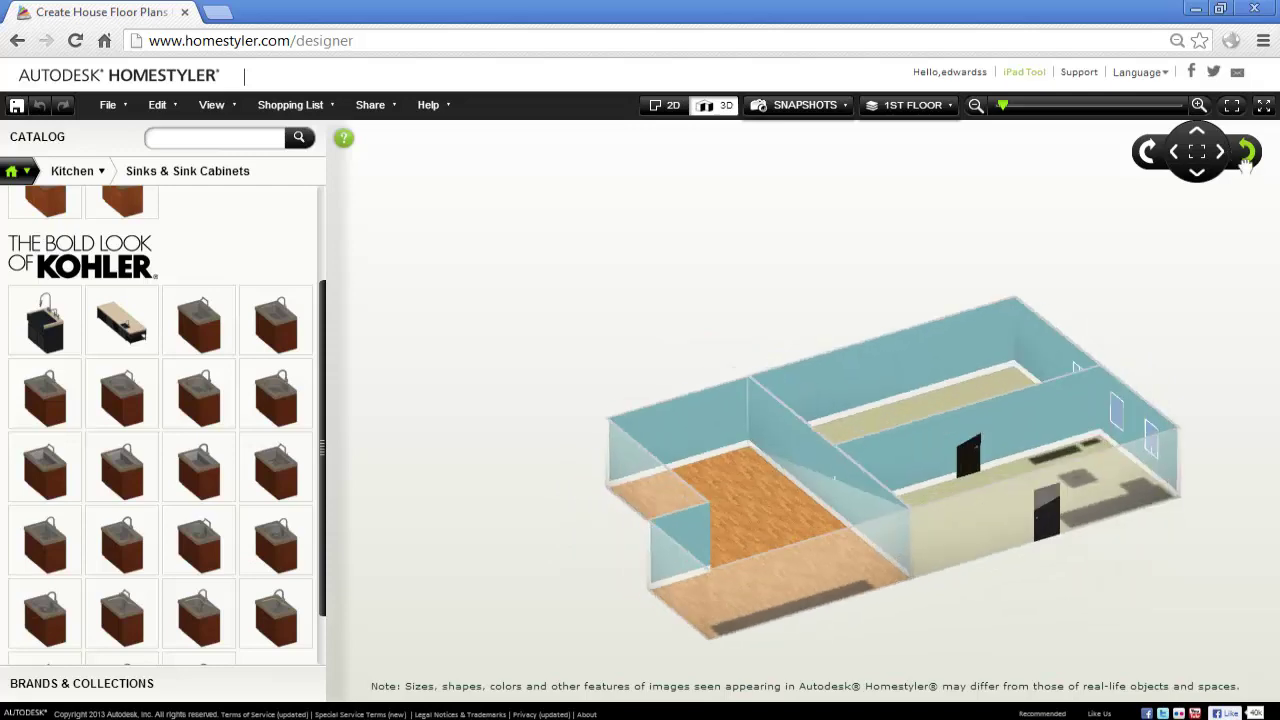
left_click(1246, 152)
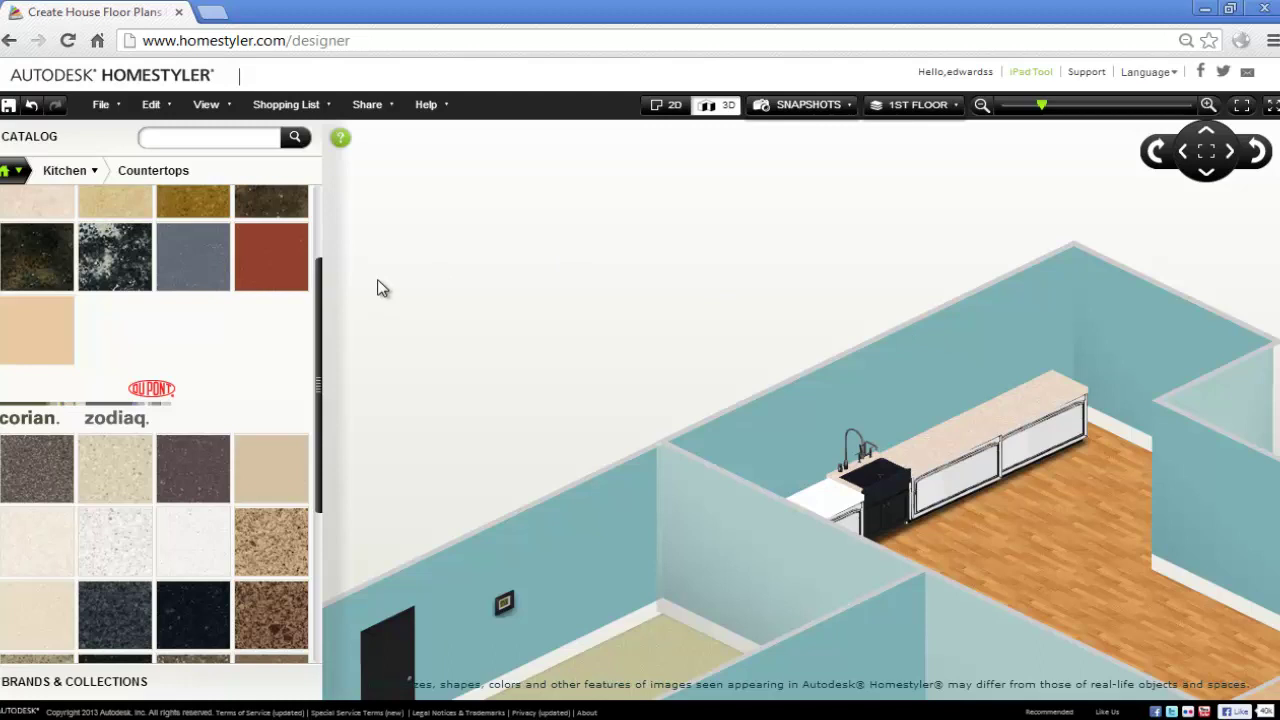
left_click(66, 170)
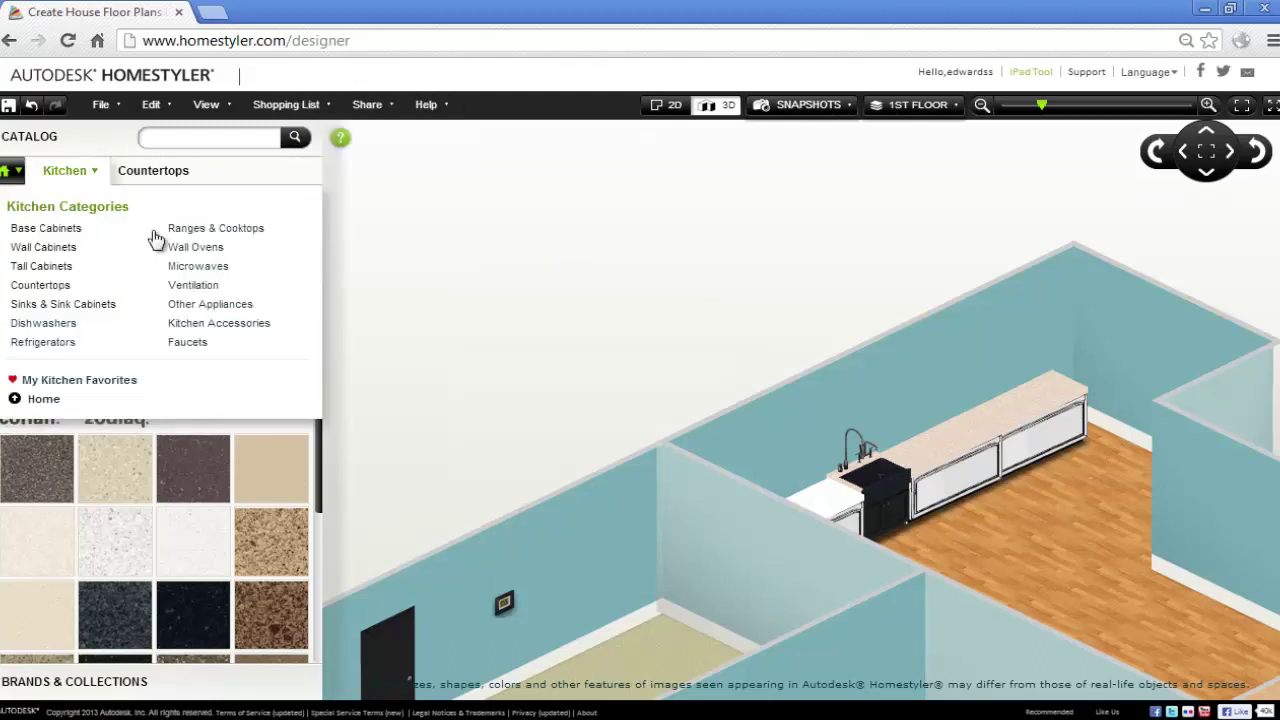
left_click(45, 250)
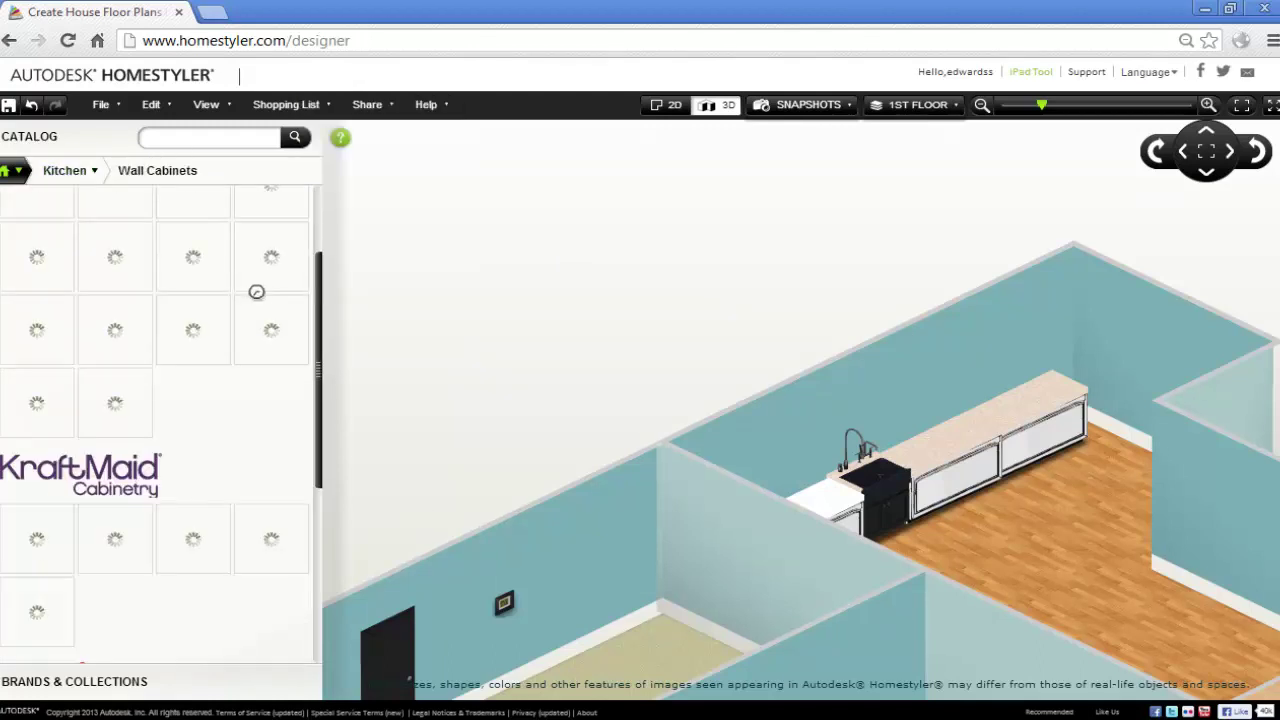
- In the 2D plan, place a Generic Wall Cabinet on the kitchen's top wall
left_click(667, 105)
scroll(100, 240, "up", 1)
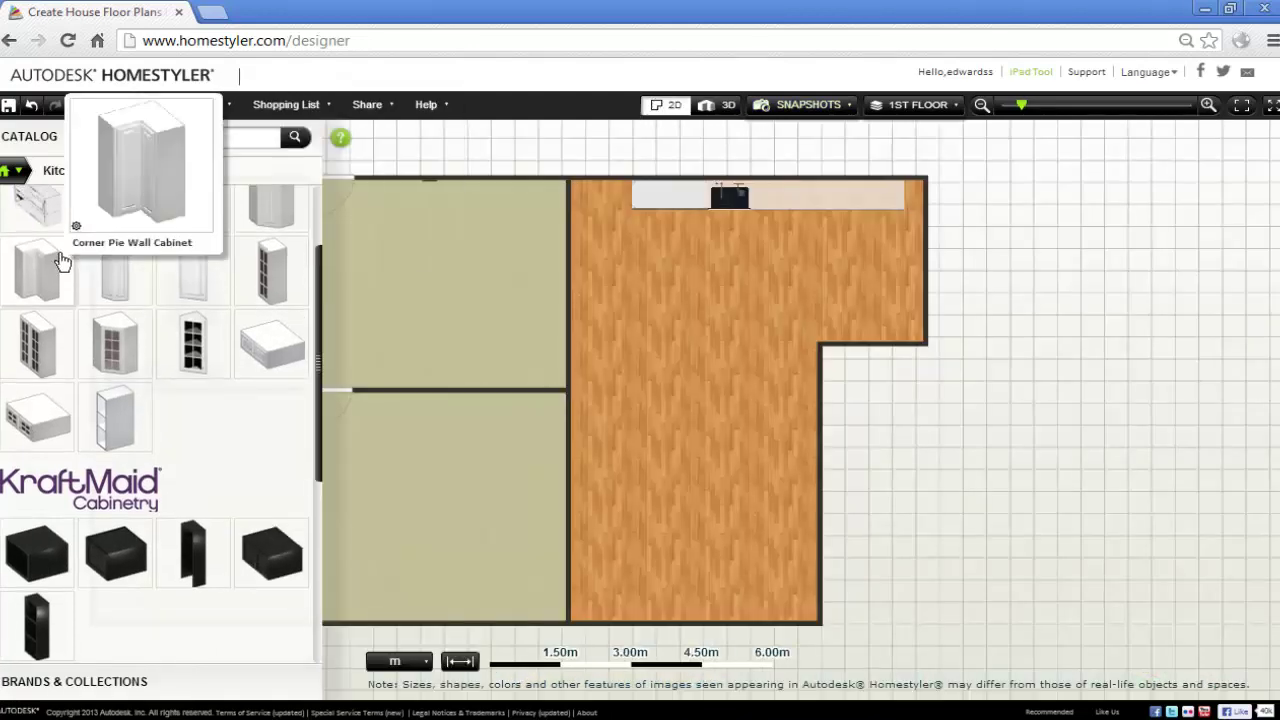
left_click_drag(105, 163, 626, 178)
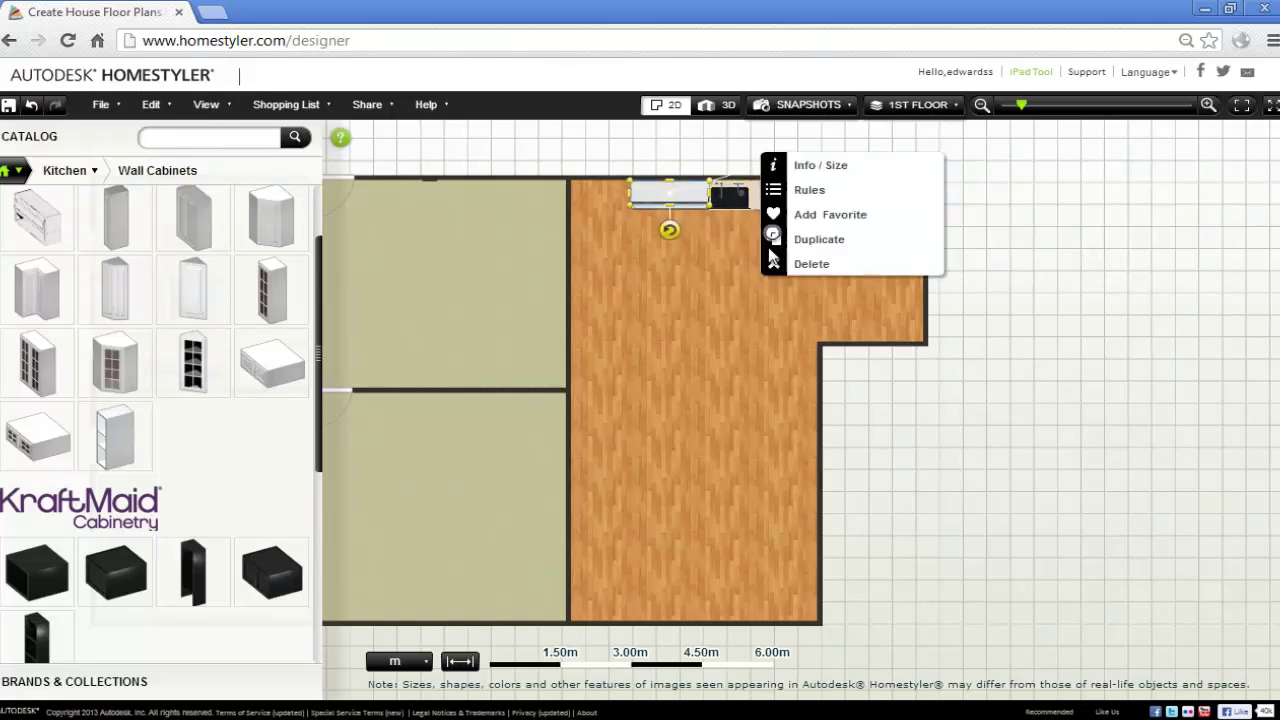
- Duplicate the wall cabinet twice so three hang side by side above the counter
left_click(771, 241)
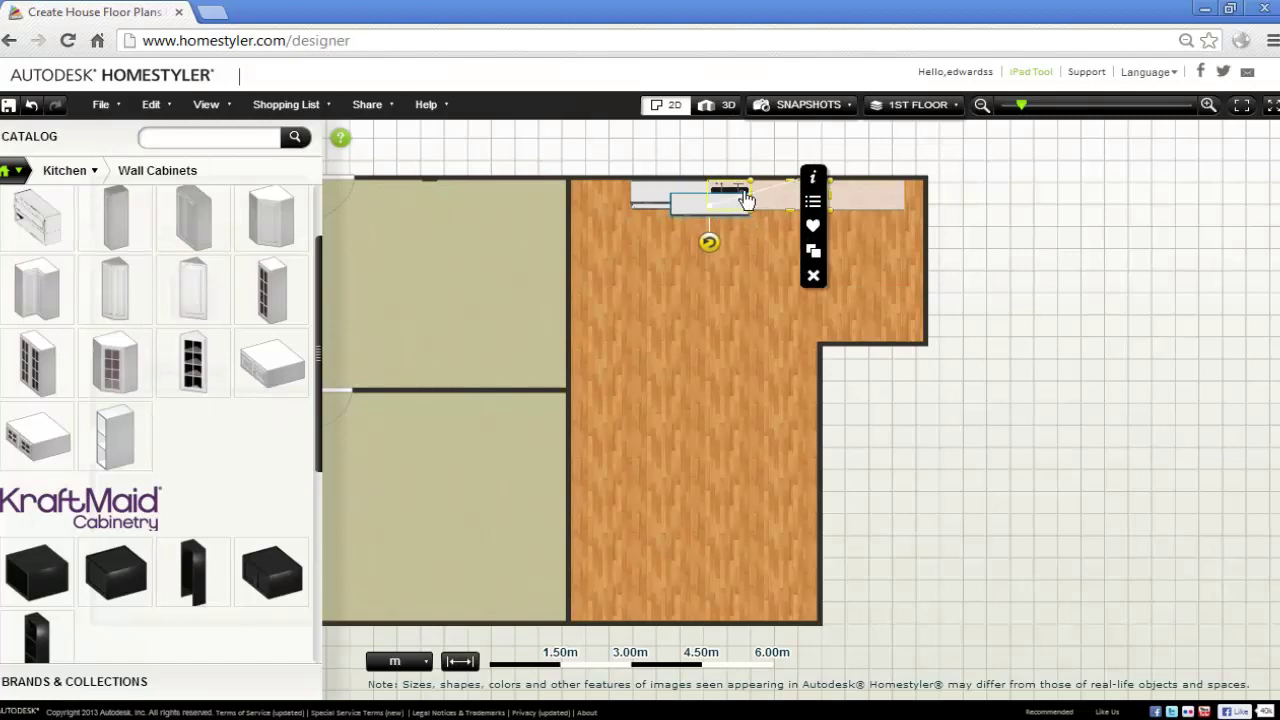
left_click(740, 201)
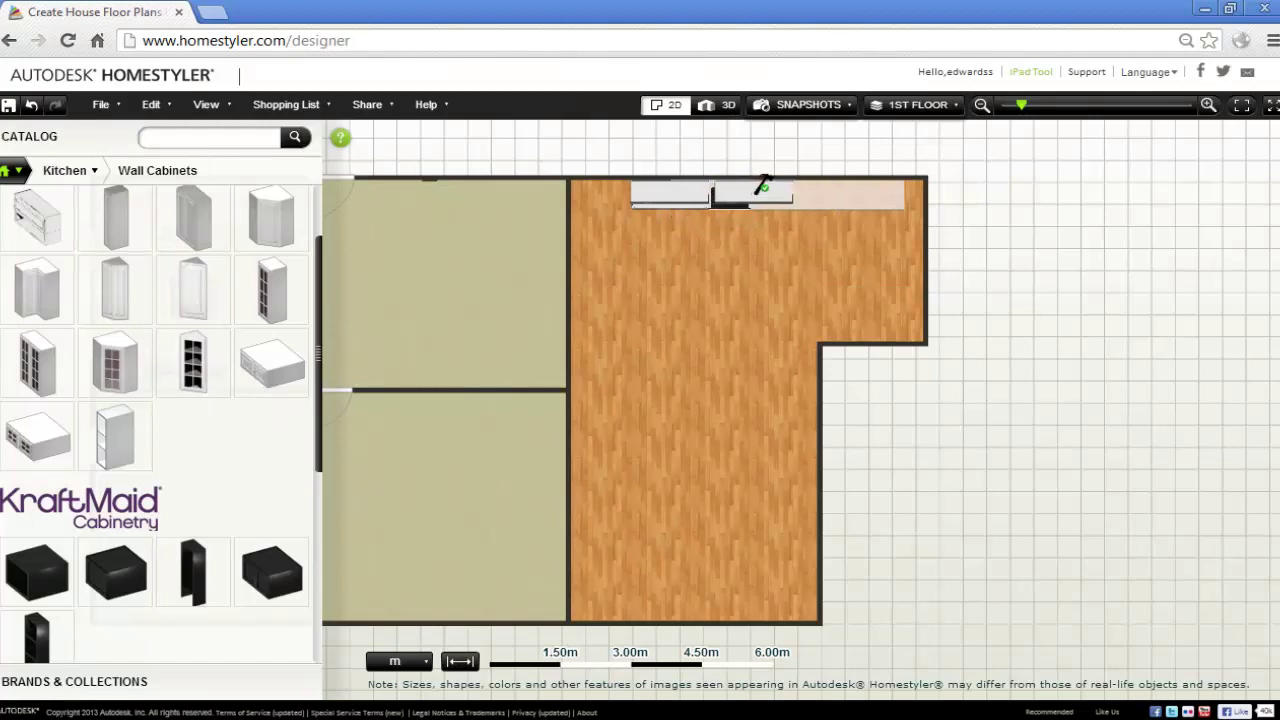
left_click(750, 196)
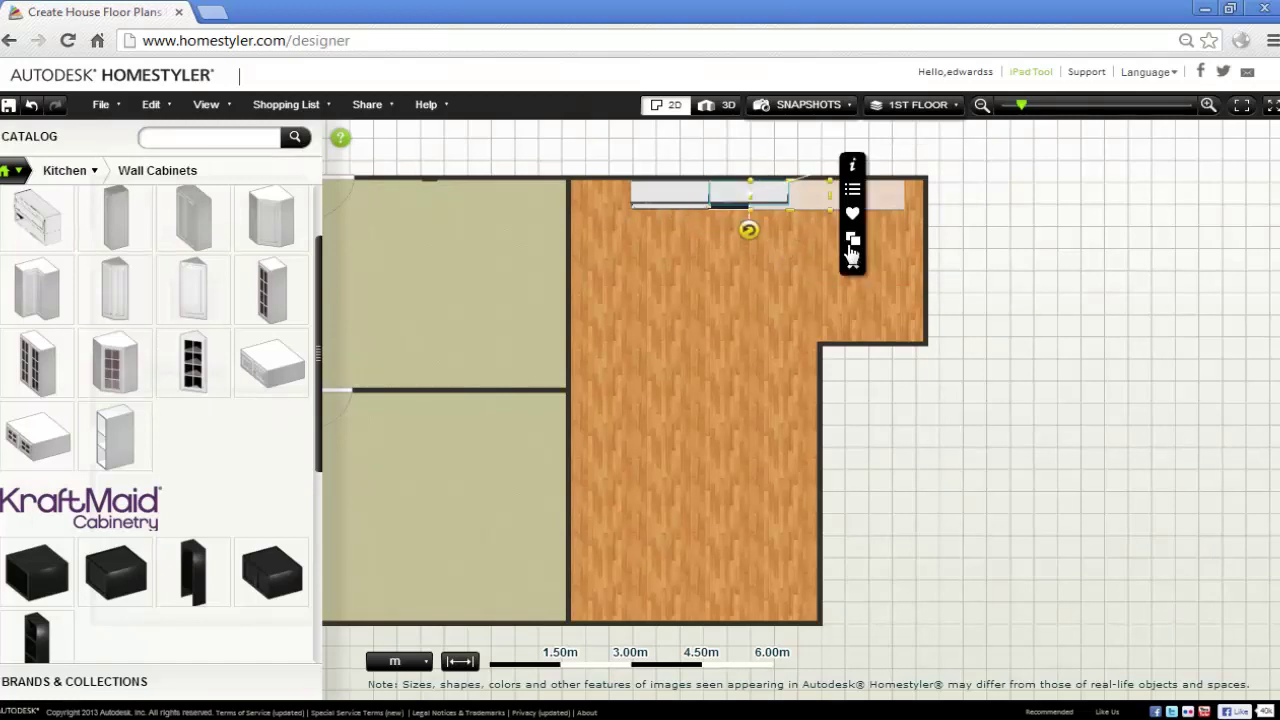
left_click(850, 237)
left_click(795, 205)
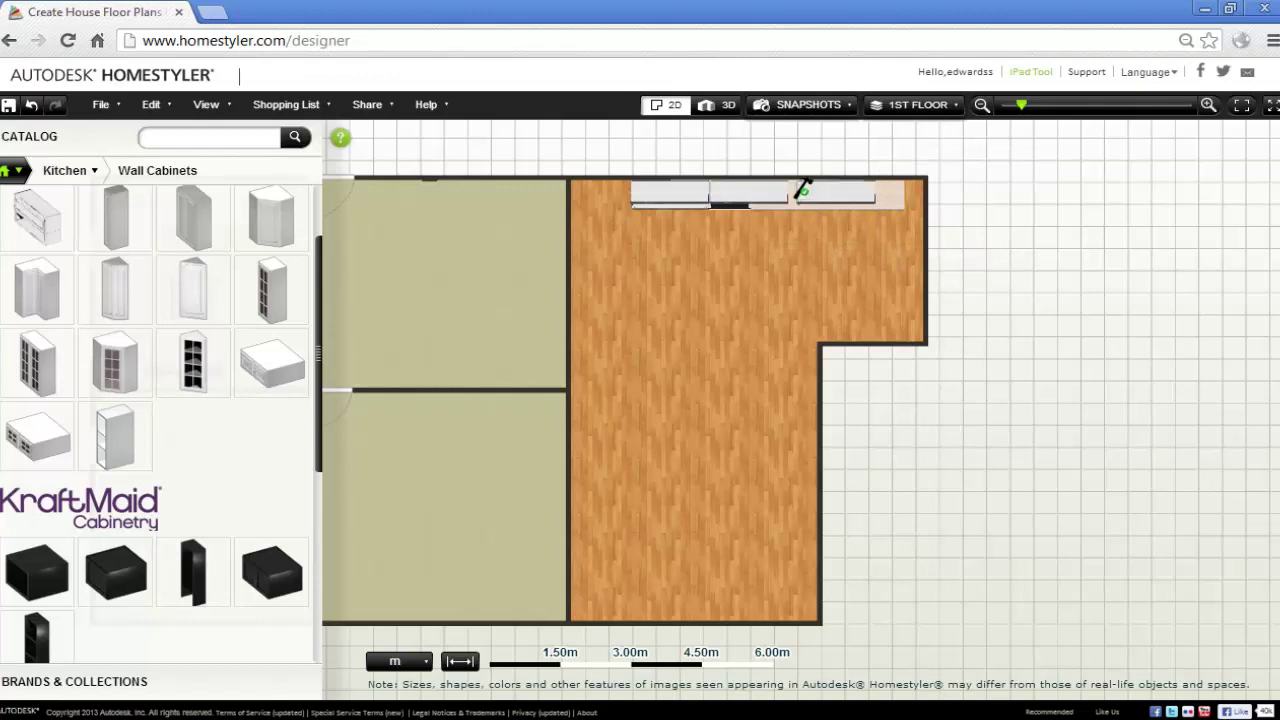
left_click(830, 287)
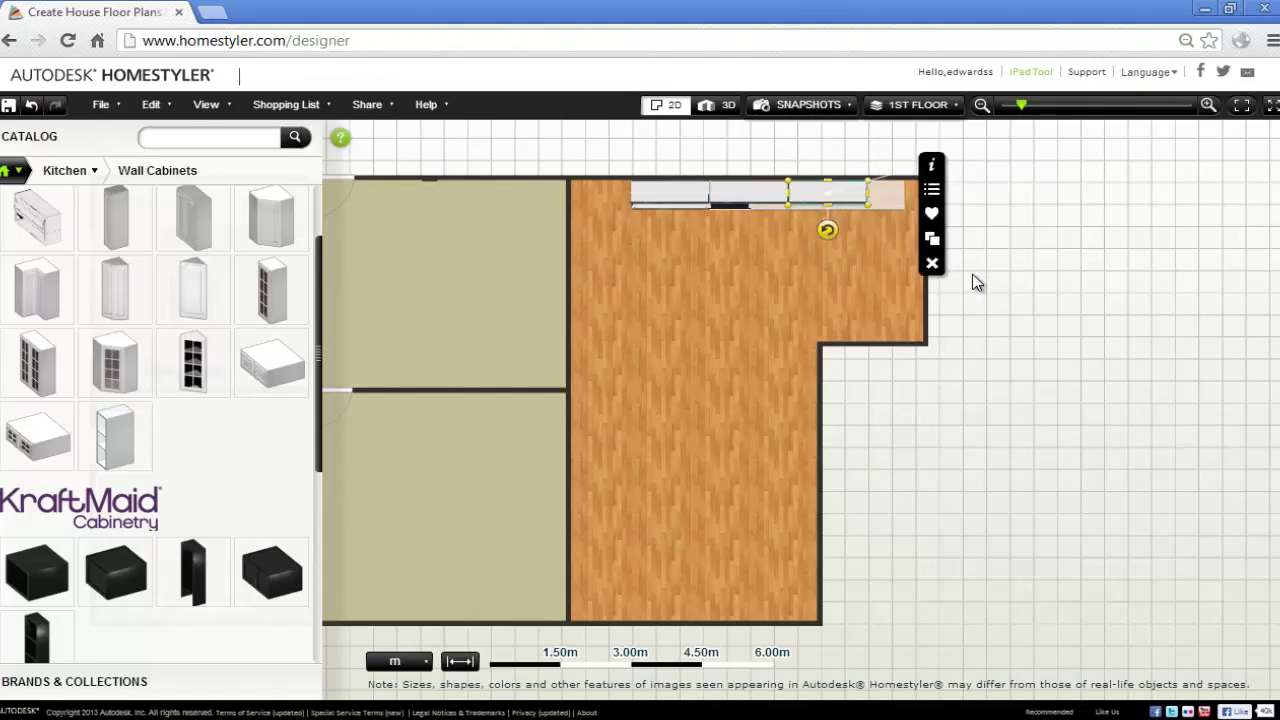
left_click(1012, 296)
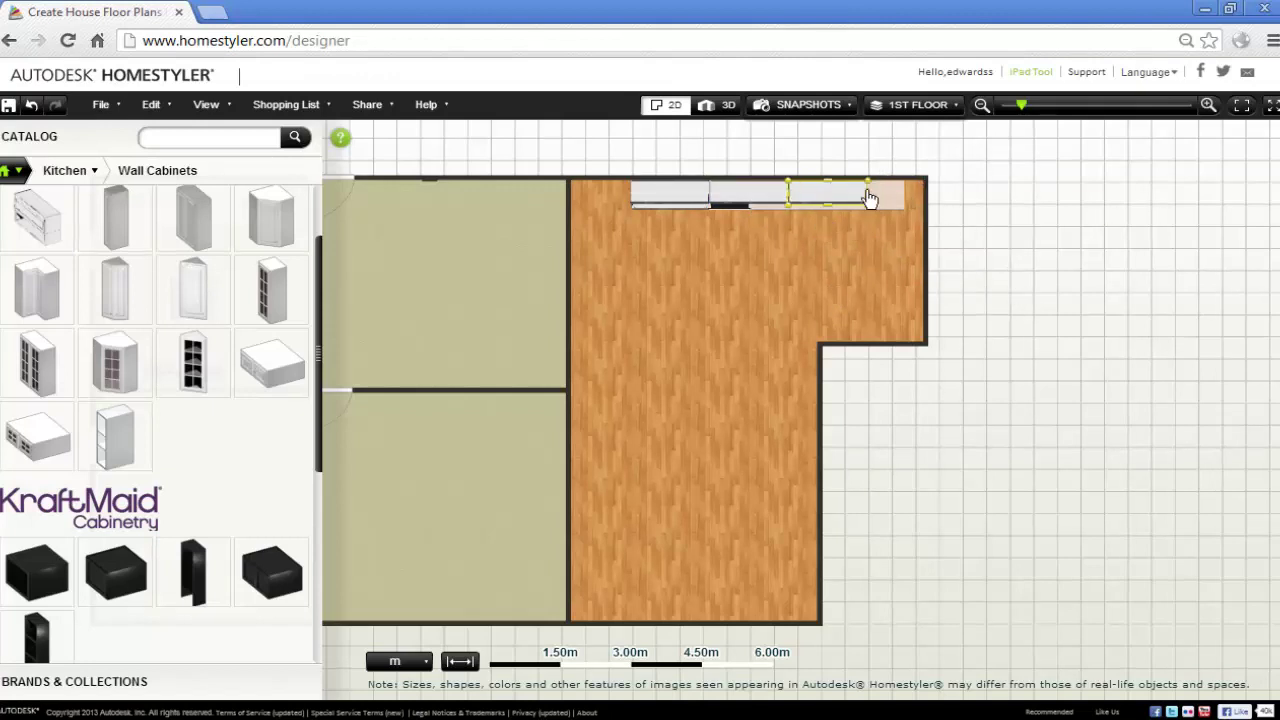
left_click(712, 105)
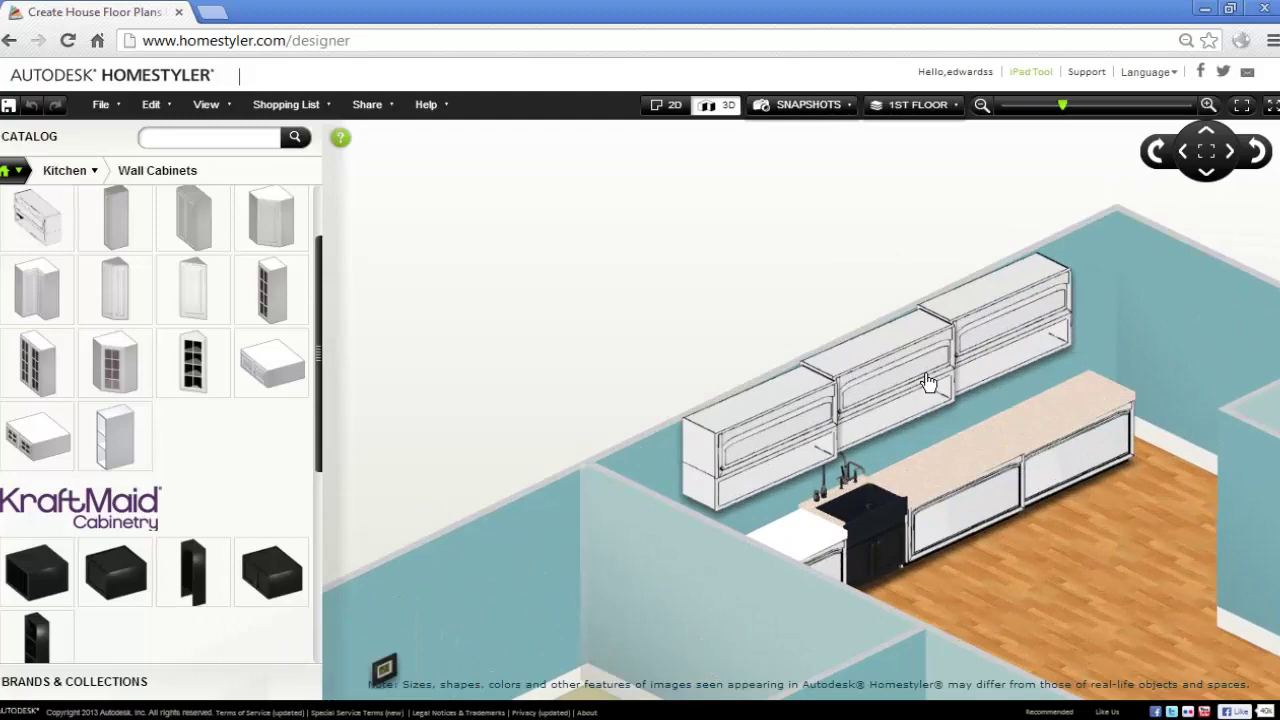
- Zoom and rotate the 3D view to inspect the wall cabinets, then return to 2D
scroll(930, 372, "up", 3)
scroll(924, 388, "down", 1)
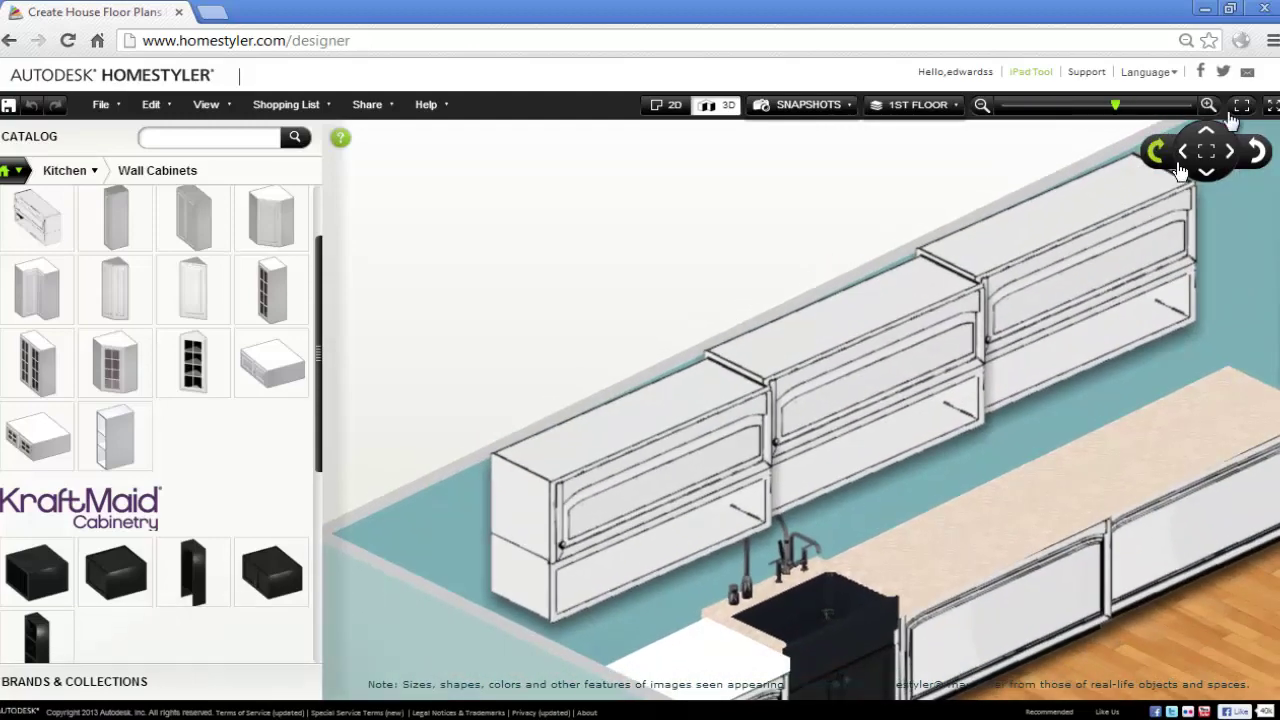
left_click(1257, 148)
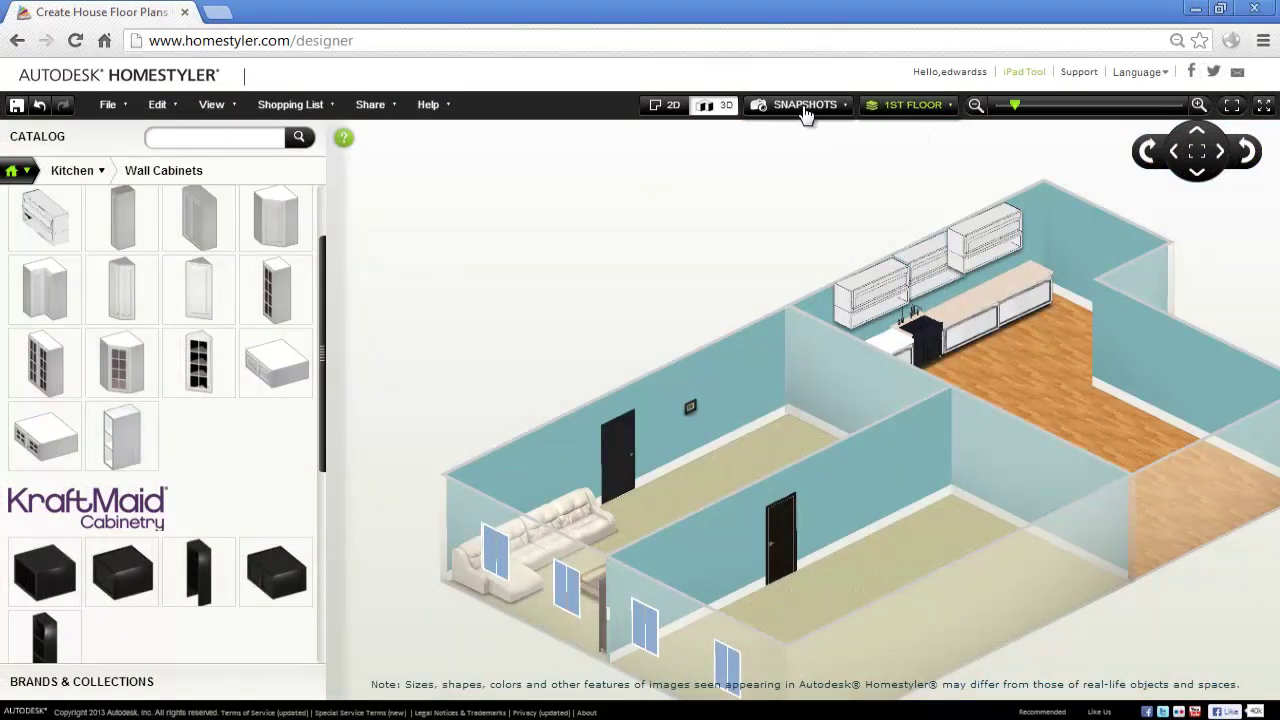
left_click(668, 105)
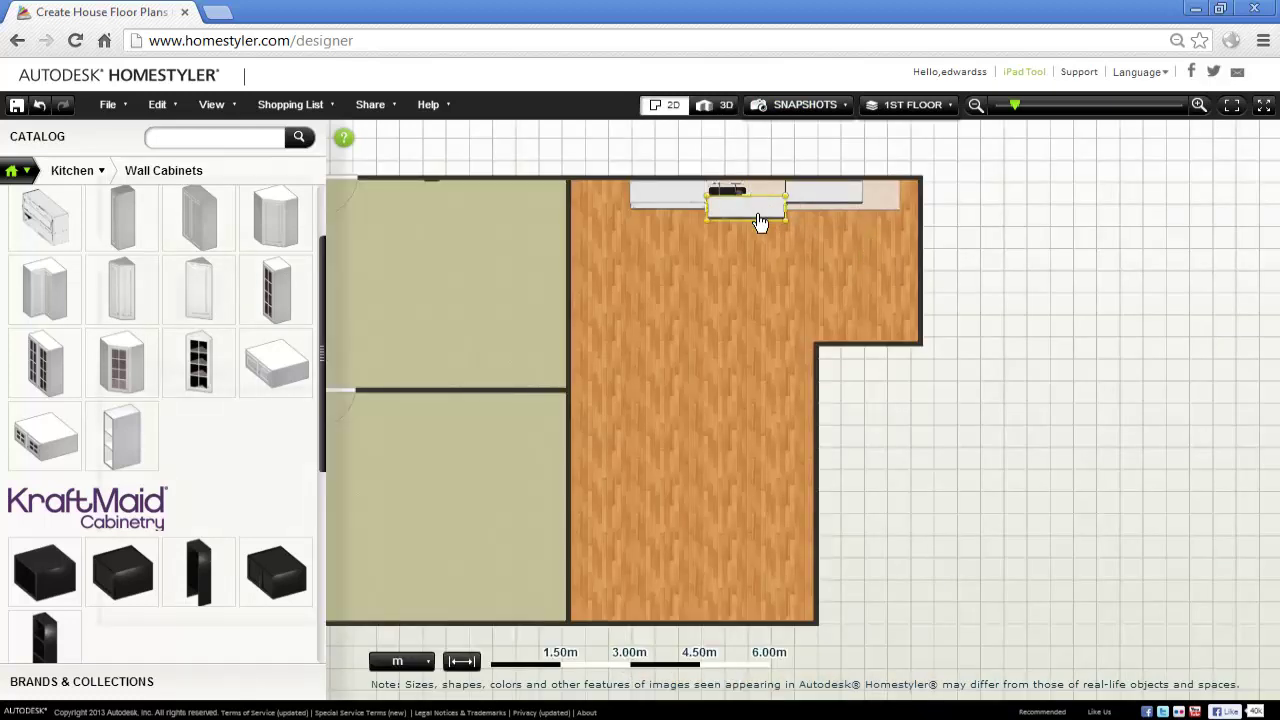
- Delete the middle wall cabinet and slide the left cabinet further left
left_click(760, 222)
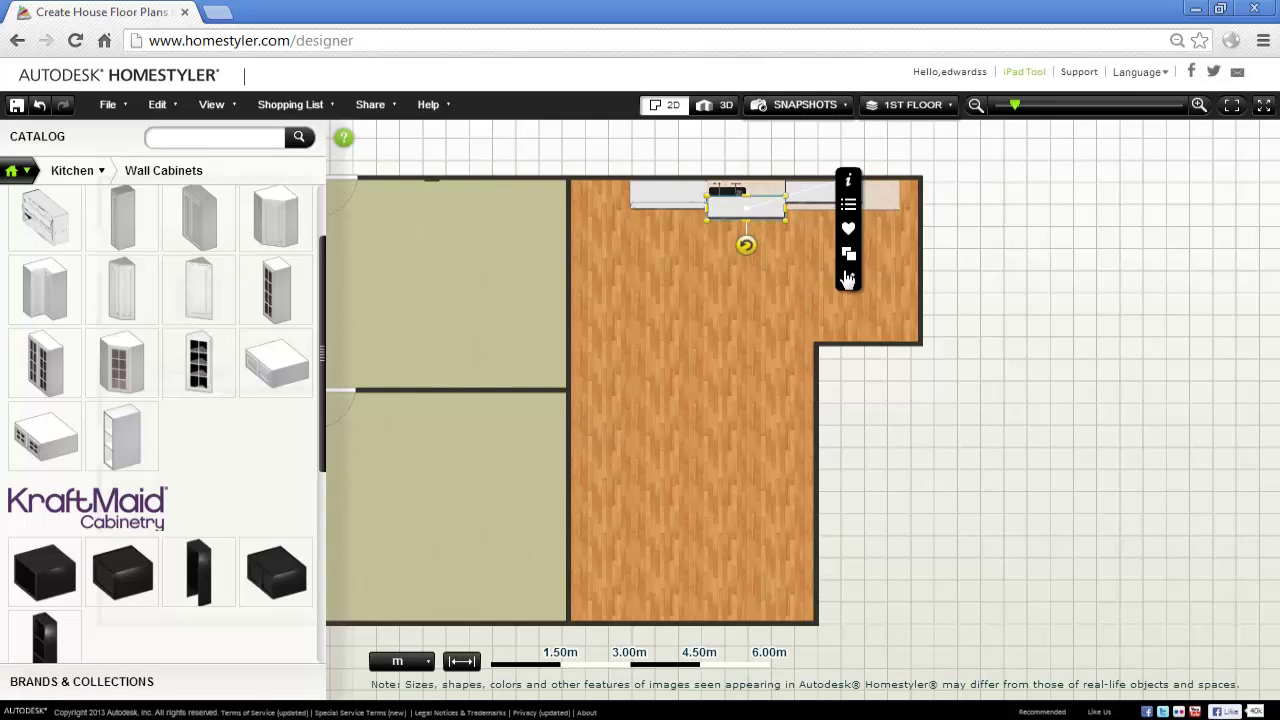
left_click(847, 279)
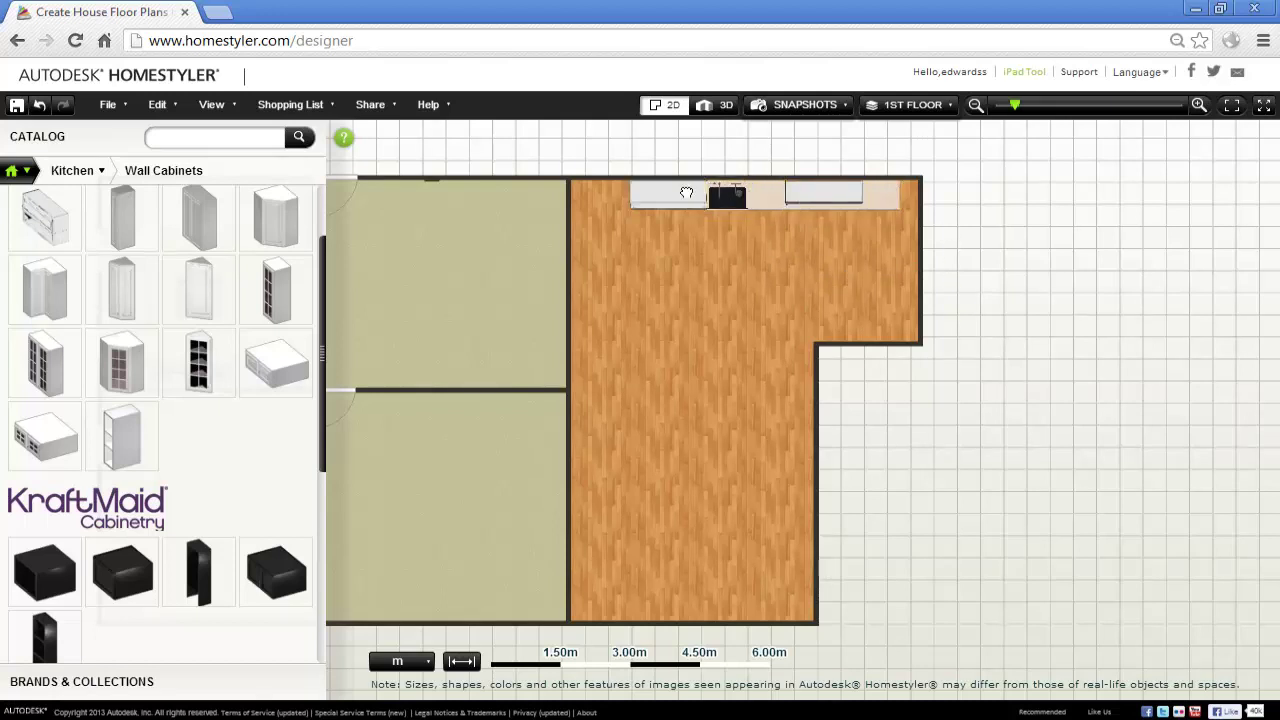
left_click_drag(686, 192, 641, 183)
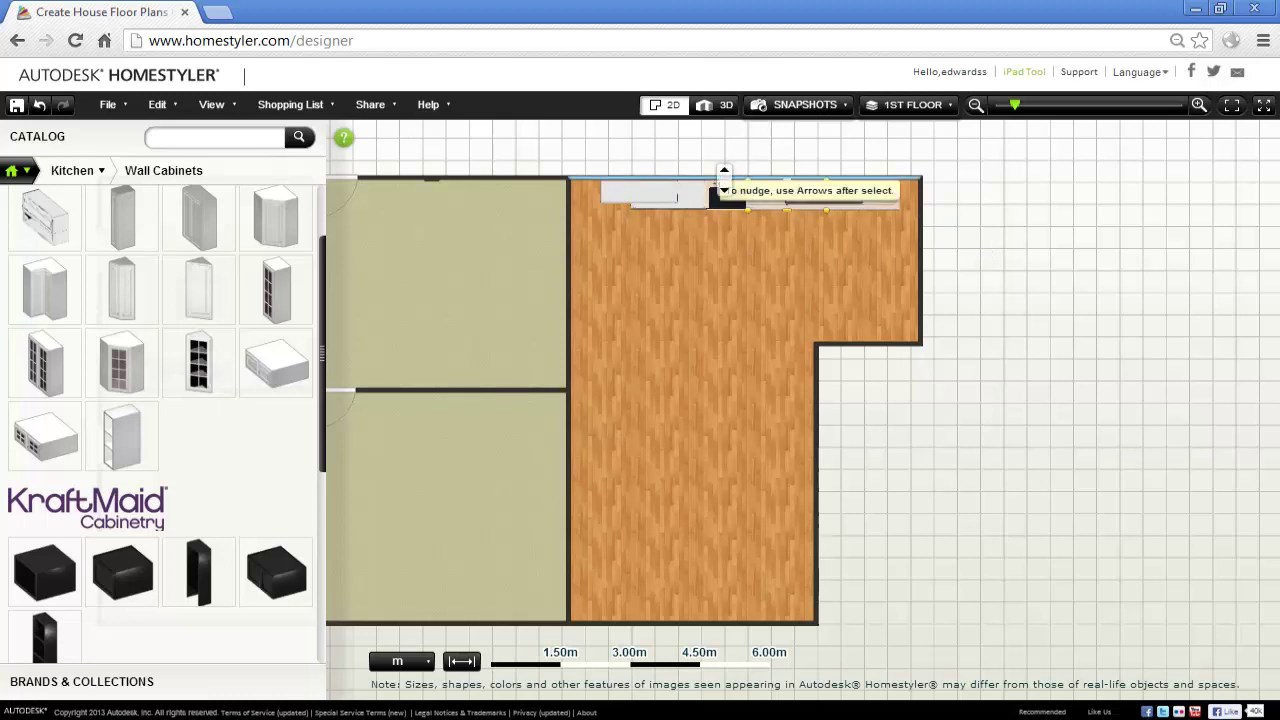
- Place a double-hung window on the top wall between the two remaining cabinets
left_click(17, 170)
left_click(45, 266)
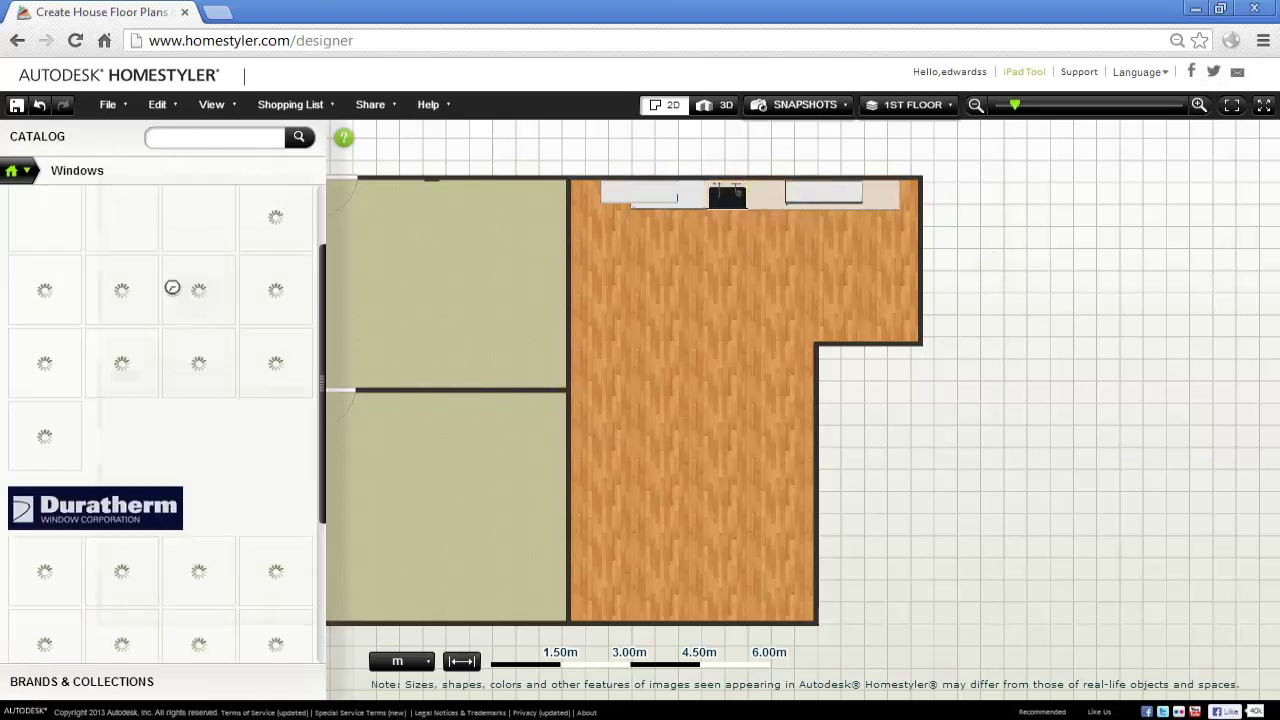
mouse_move(55, 235)
left_click_drag(55, 235, 710, 176)
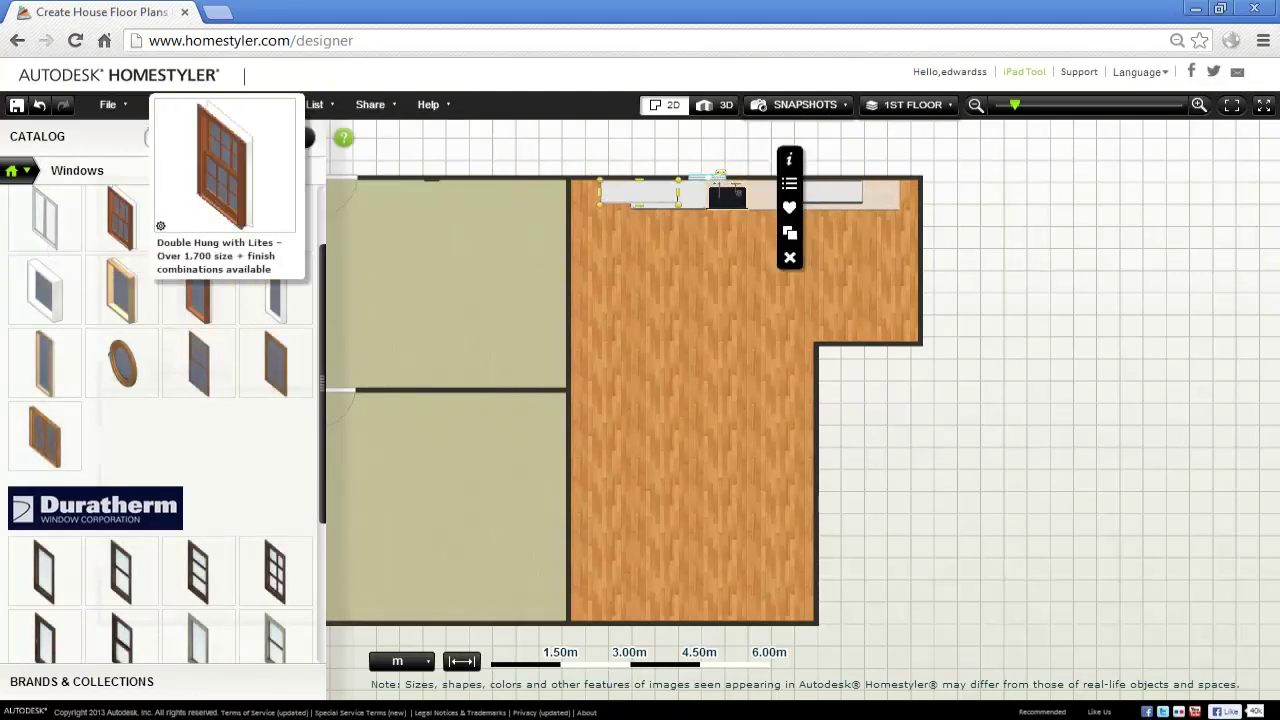
mouse_move(42, 234)
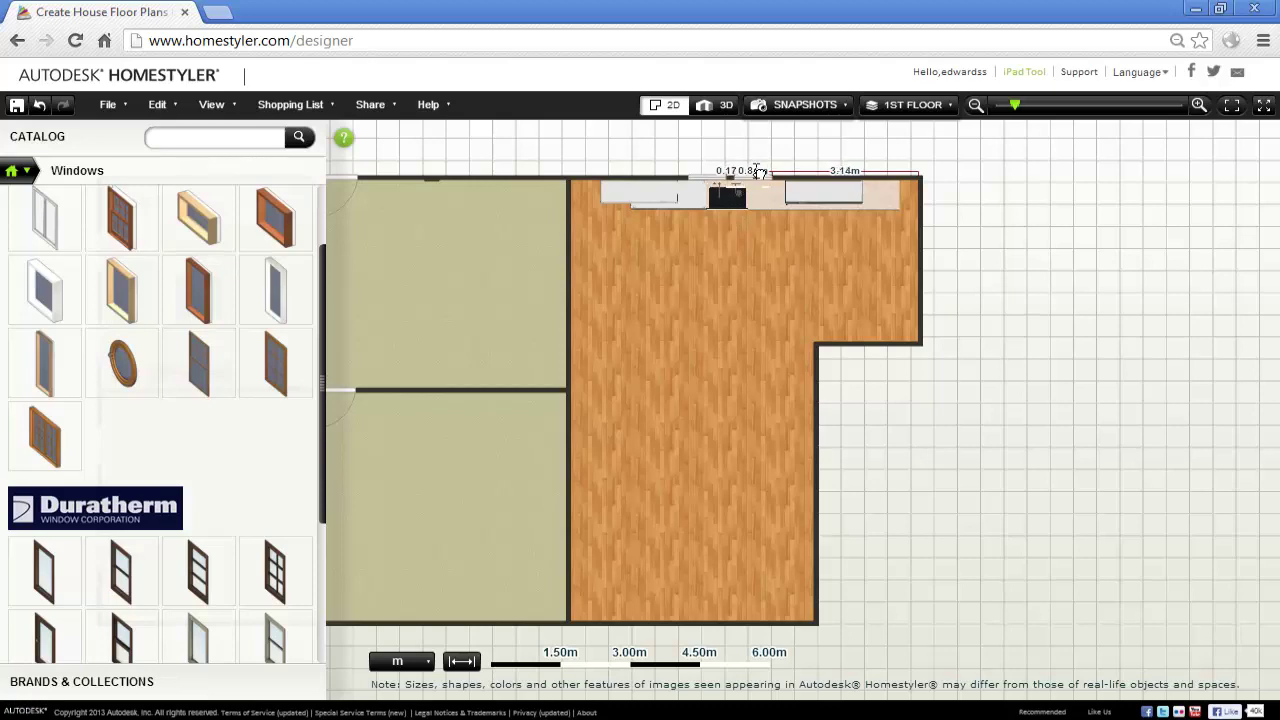
left_click(760, 172)
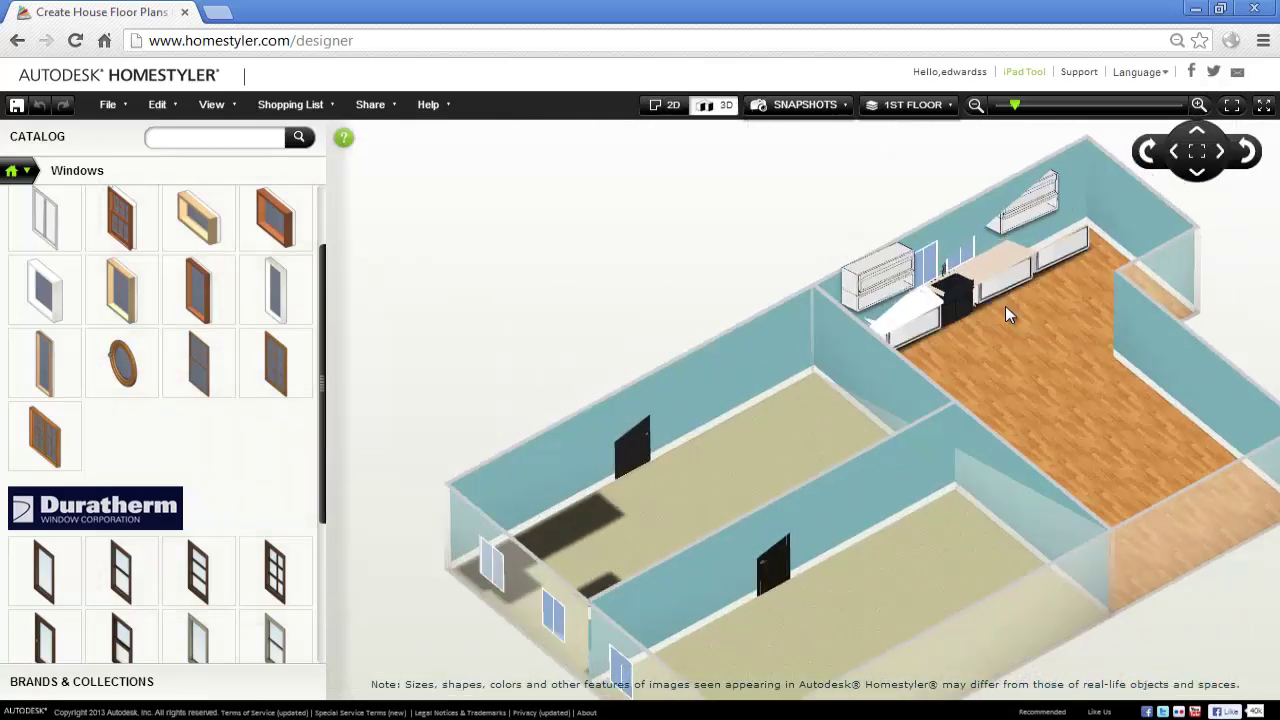
scroll(965, 348, "up", 5)
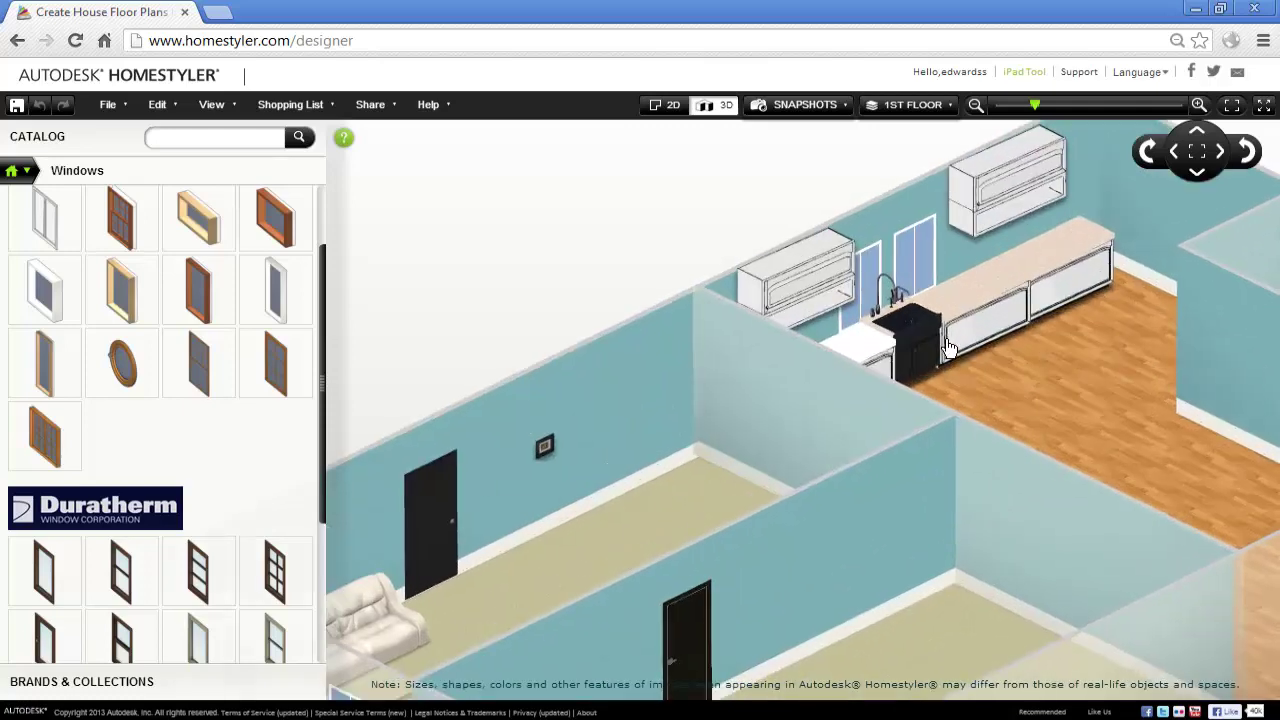
scroll(938, 347, "down", 5)
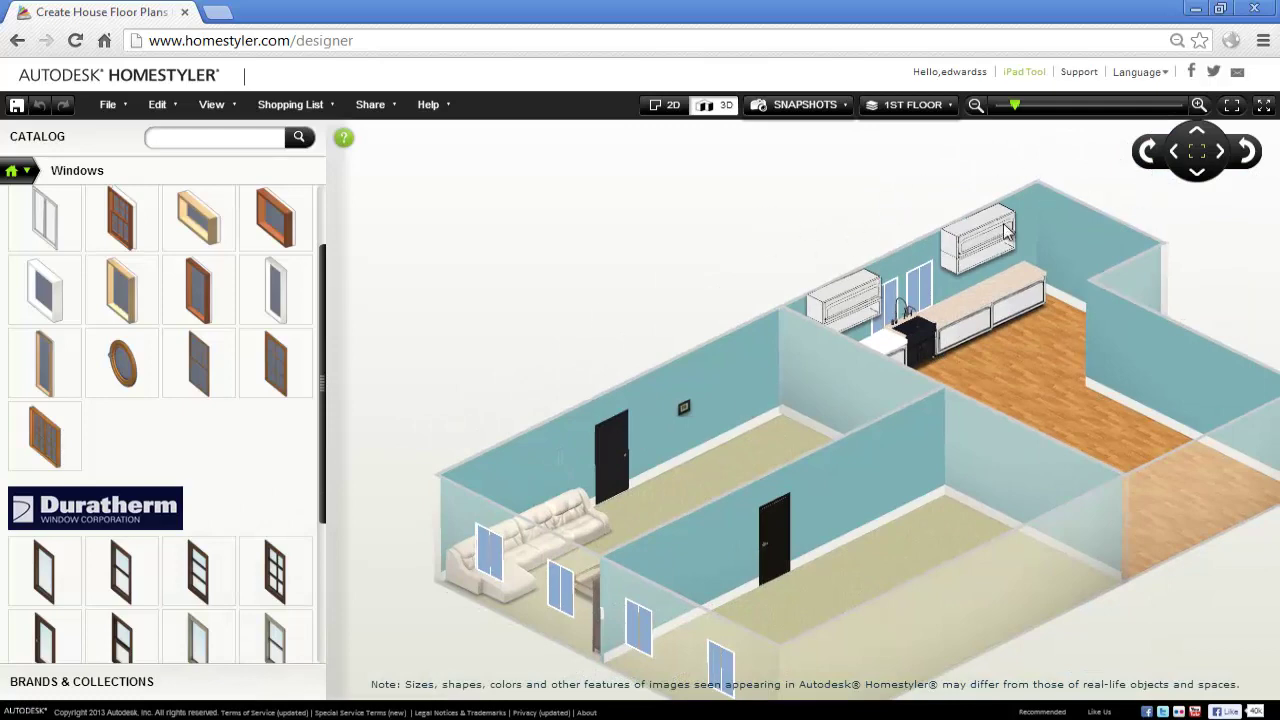
scroll(783, 330, "down", 1)
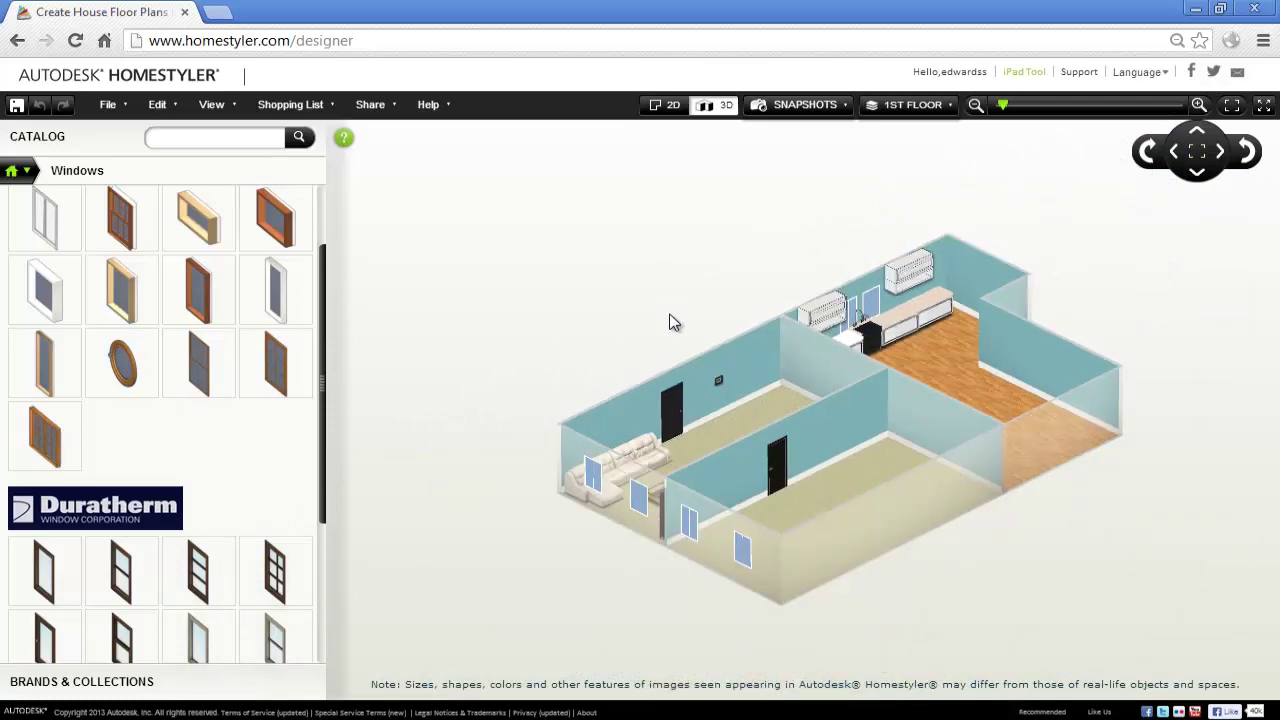
left_click(1247, 149)
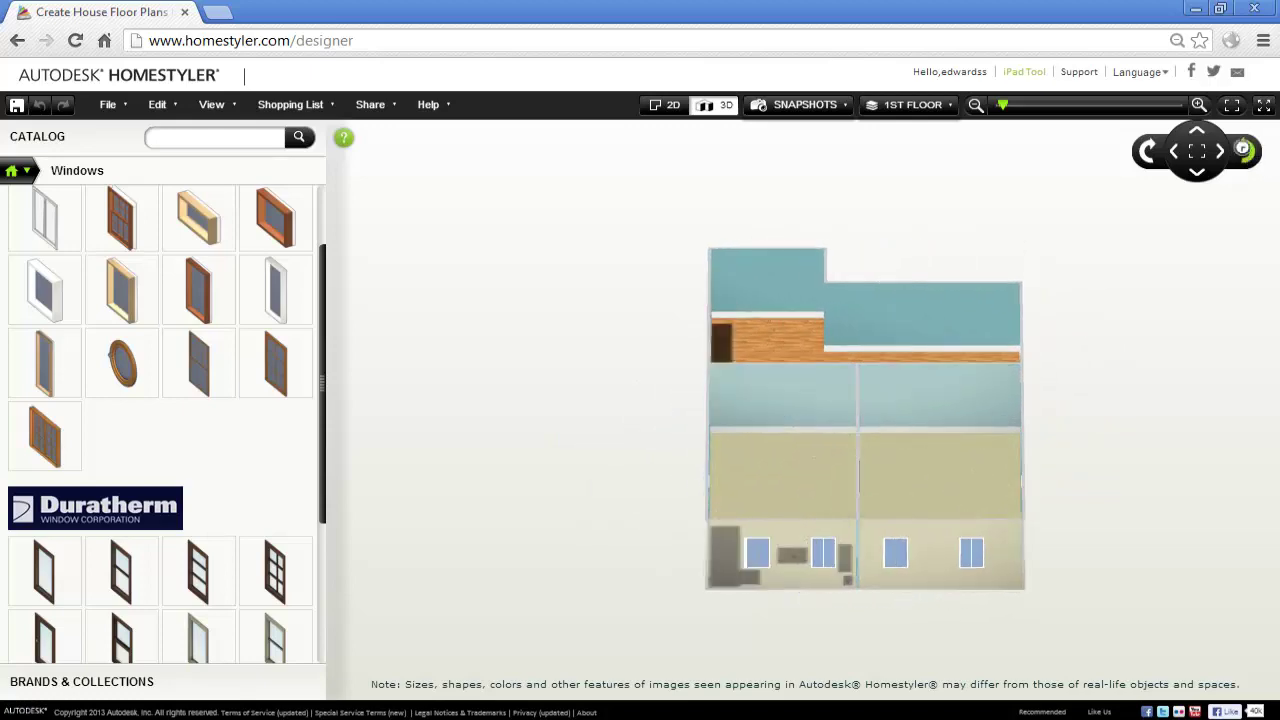